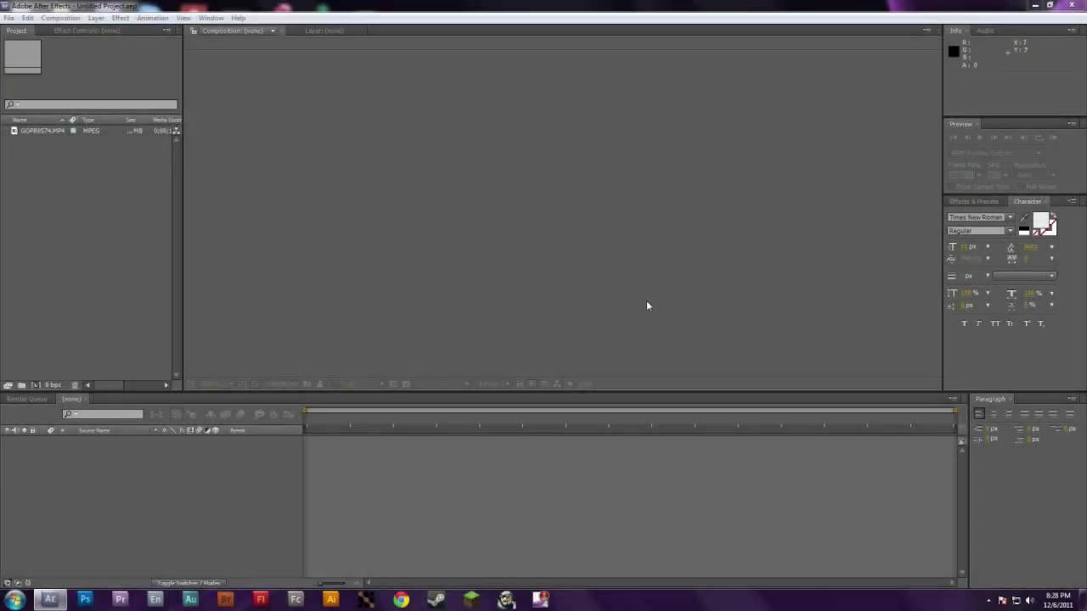
- Make a new composition, Comp 1, at 1280×720, 29.97 fps, using the HDV/HDTV 720 preset
click(645, 304)
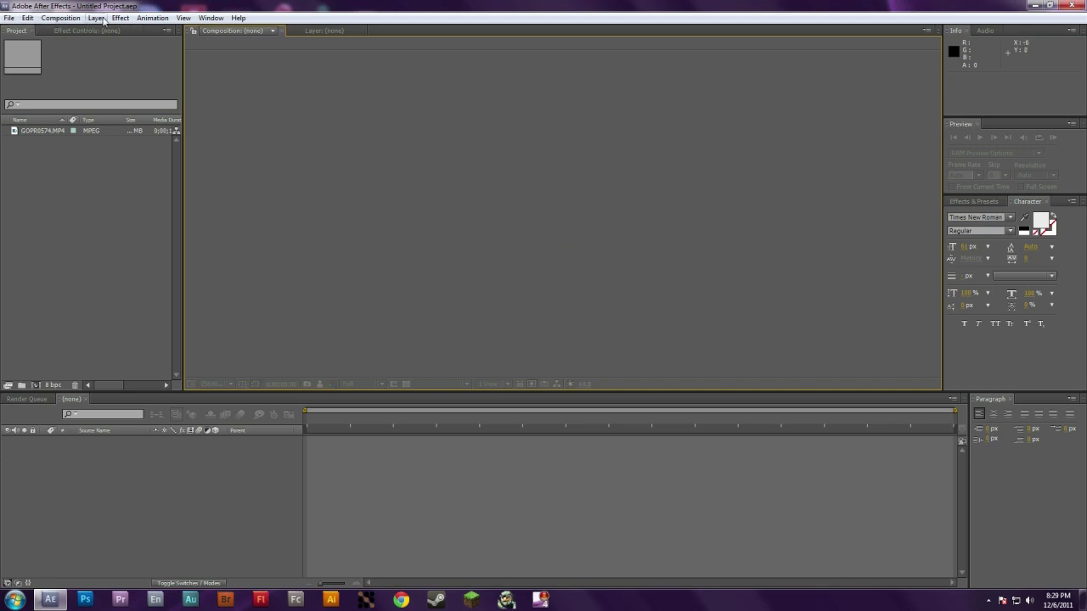
click(73, 18)
click(78, 31)
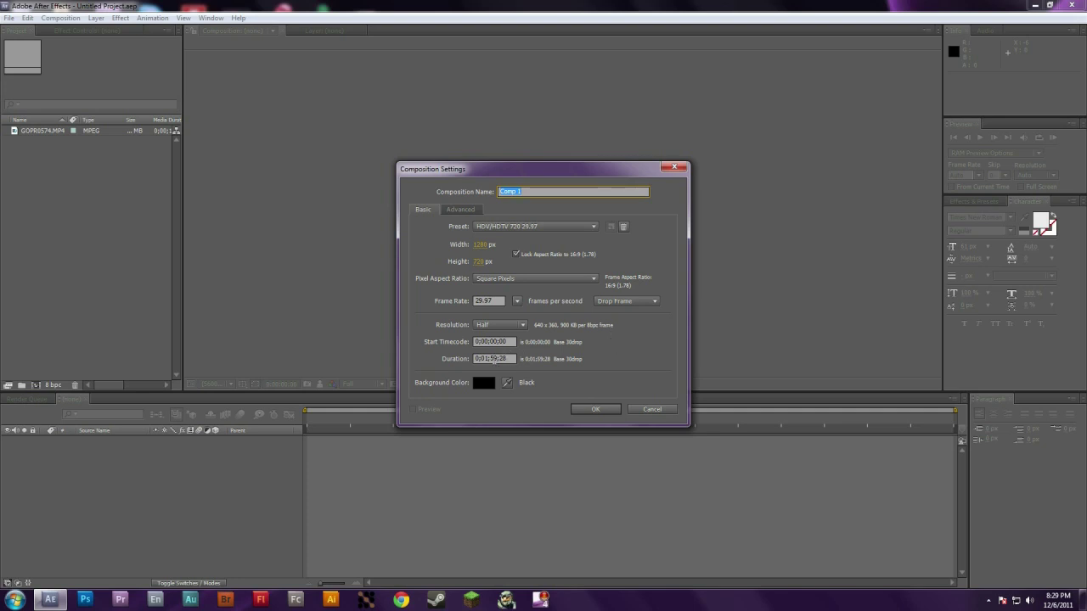
click(596, 409)
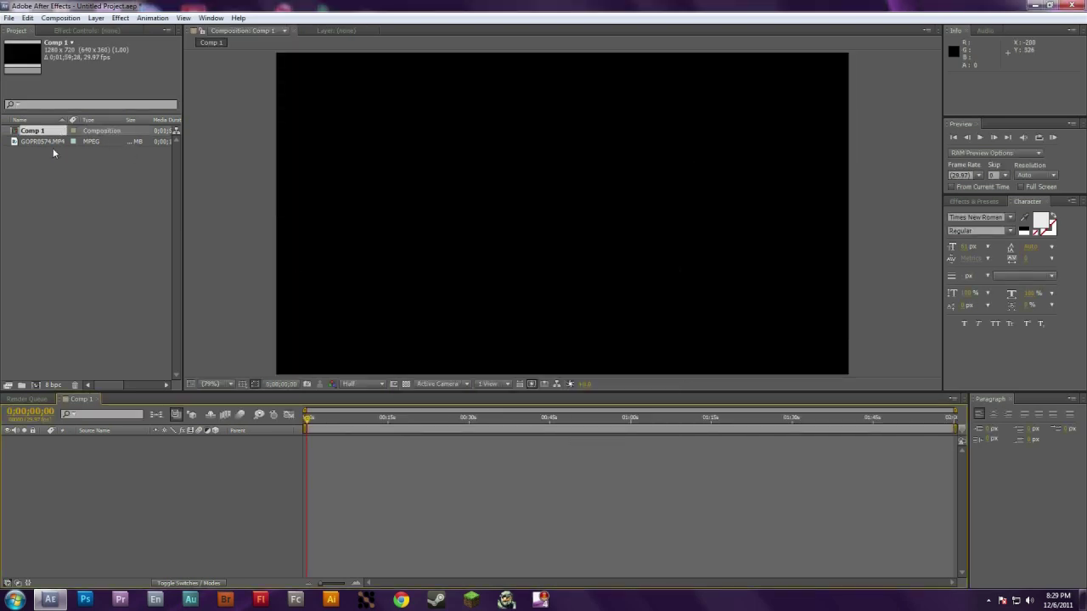
- Drop GOPR0574.MP4 into Comp 1, slide its layer earlier, and turn on the Frame Blending switch
drag(41, 141, 566, 219)
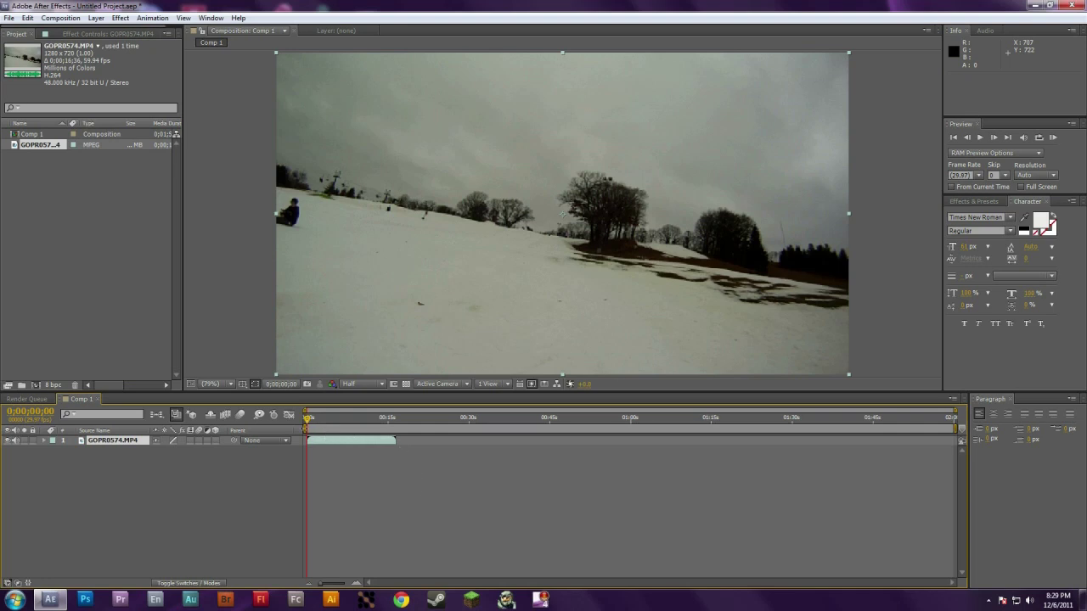
click(316, 419)
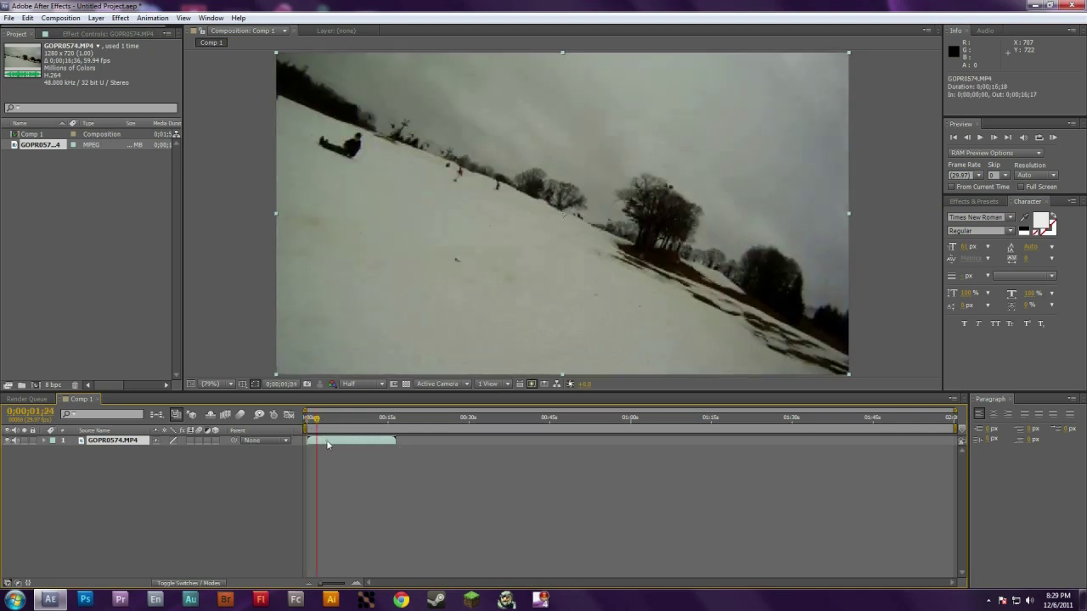
drag(330, 442, 284, 452)
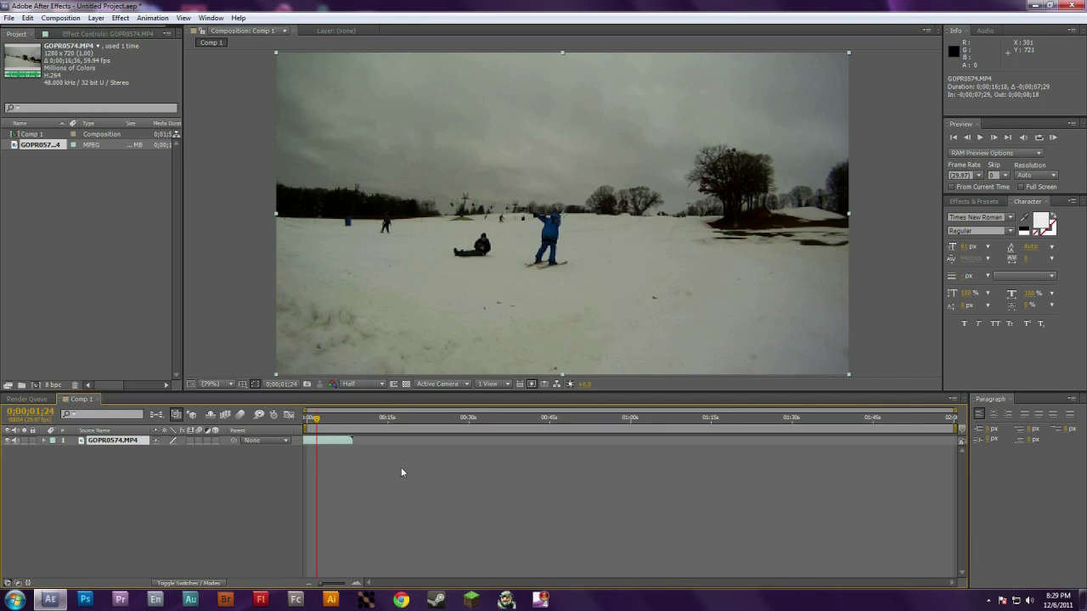
click(226, 416)
- Set the GOPR0574.MP4 layer's frame blending to Pixel Motion
click(96, 18)
mouse_move(174, 166)
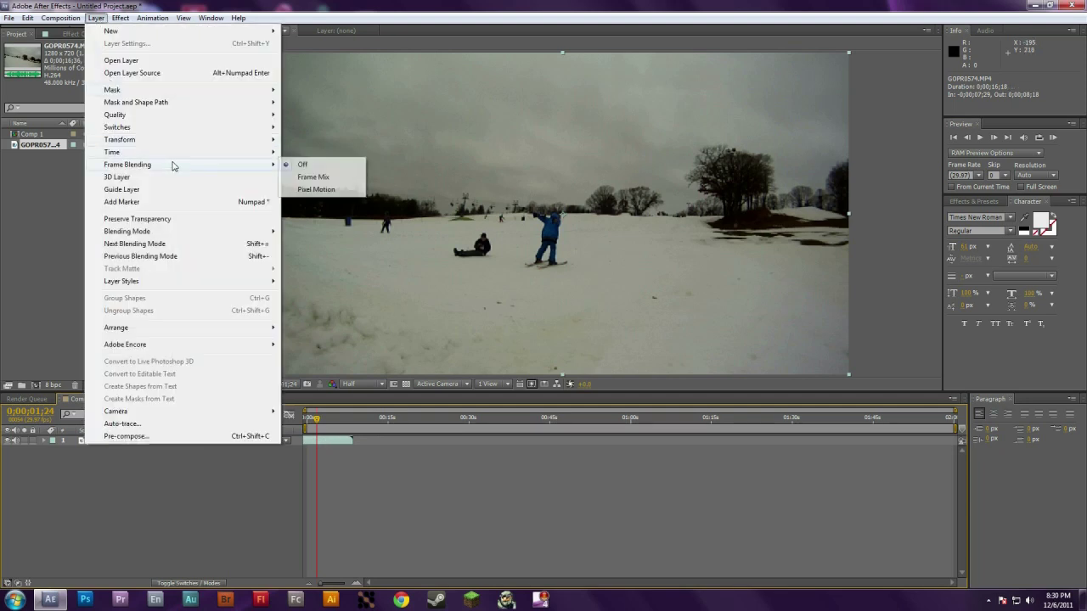
click(315, 191)
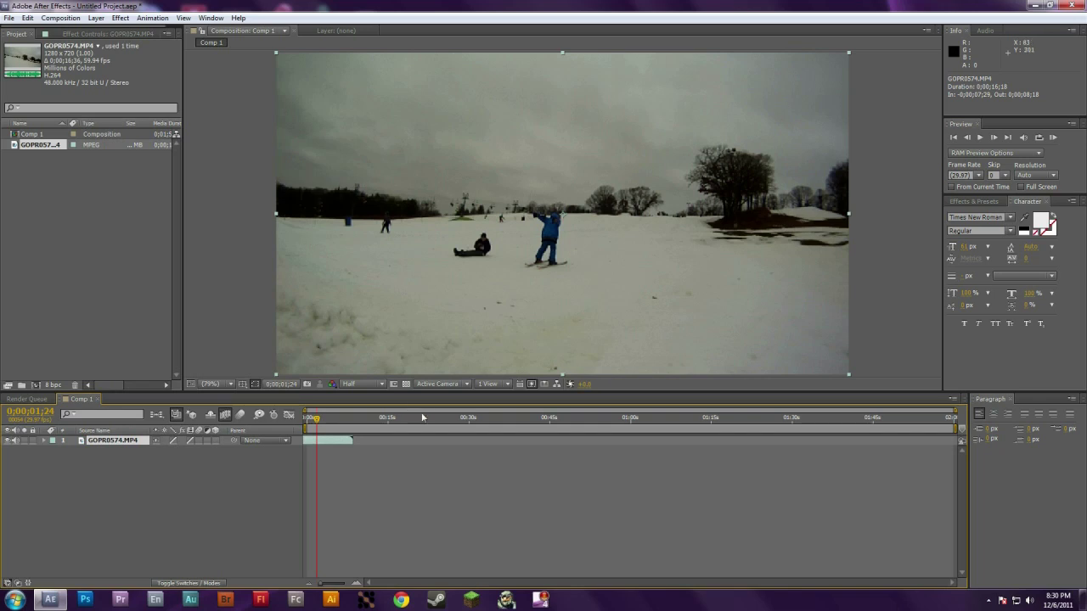
- Enable time remapping on the GOPR0574.MP4 layer
click(96, 18)
mouse_move(195, 152)
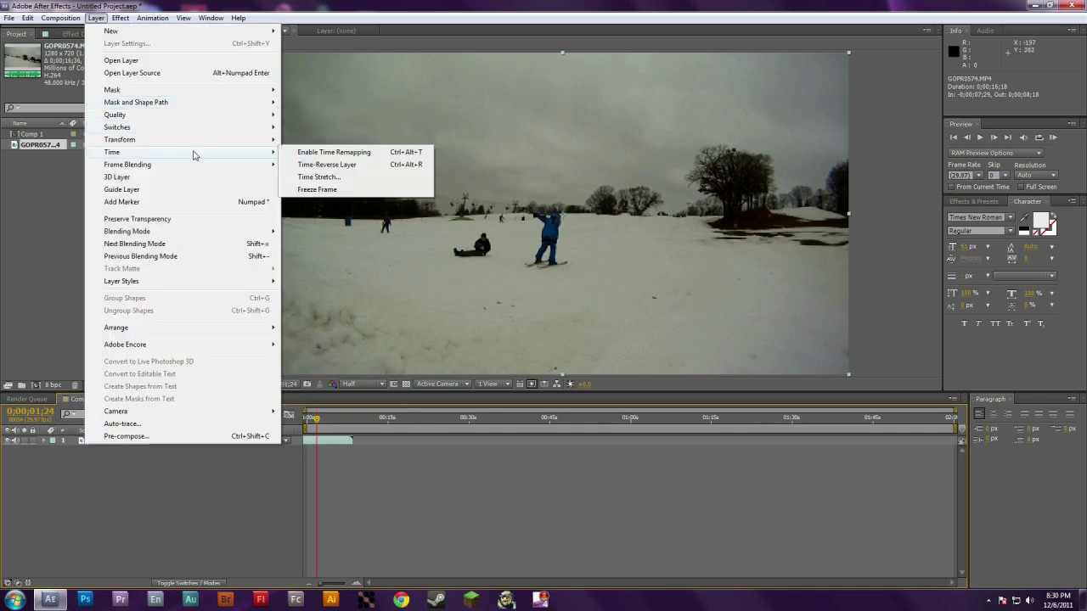
click(313, 152)
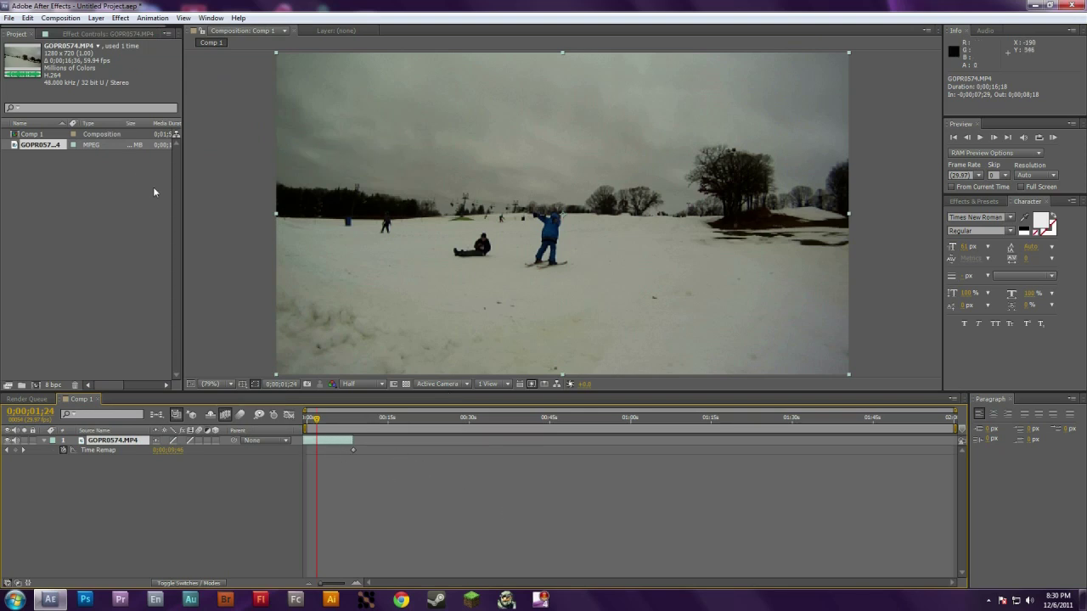
click(121, 18)
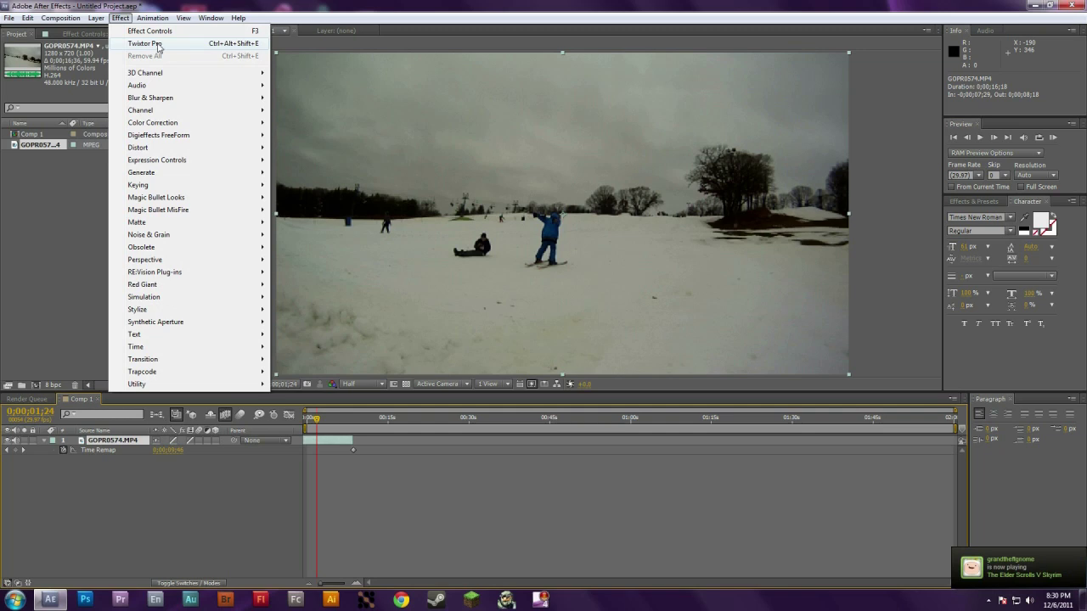
- Apply Twixtor Pro to the clip with an Input: Frame Rate of 59.94
click(158, 44)
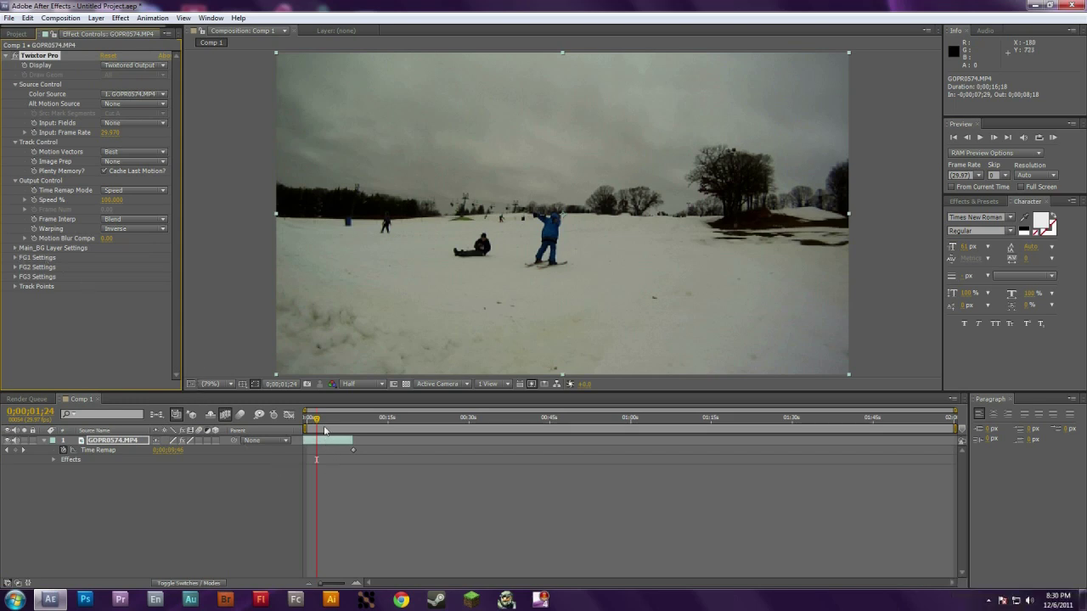
click(111, 135)
text(59.94)
click(17, 34)
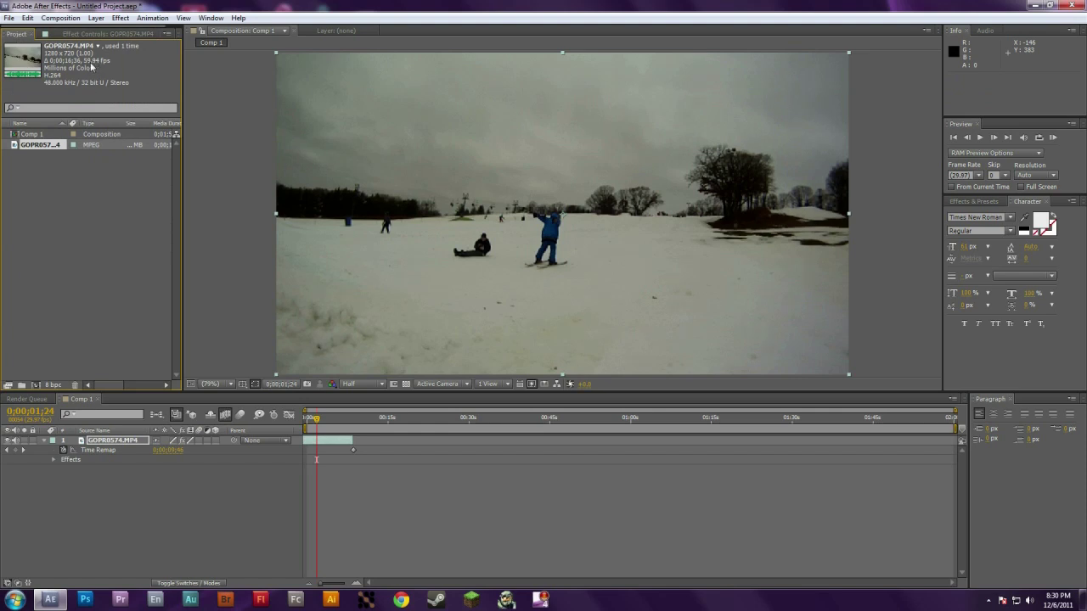
click(92, 34)
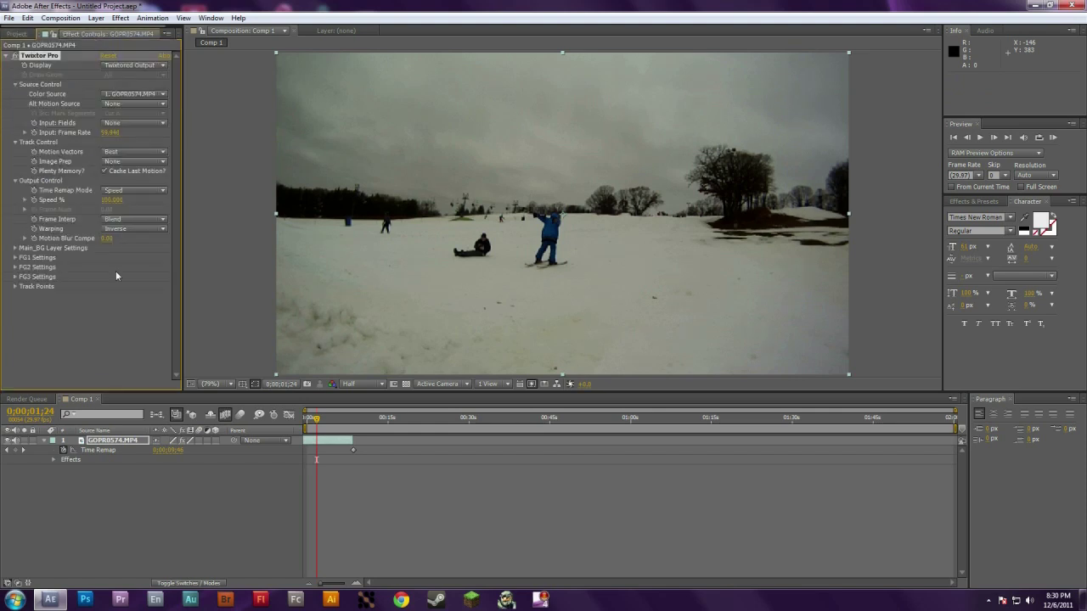
- Raise Twixtor Pro's Main_BG Layer Sensitivity to 100
click(15, 249)
drag(105, 258, 172, 259)
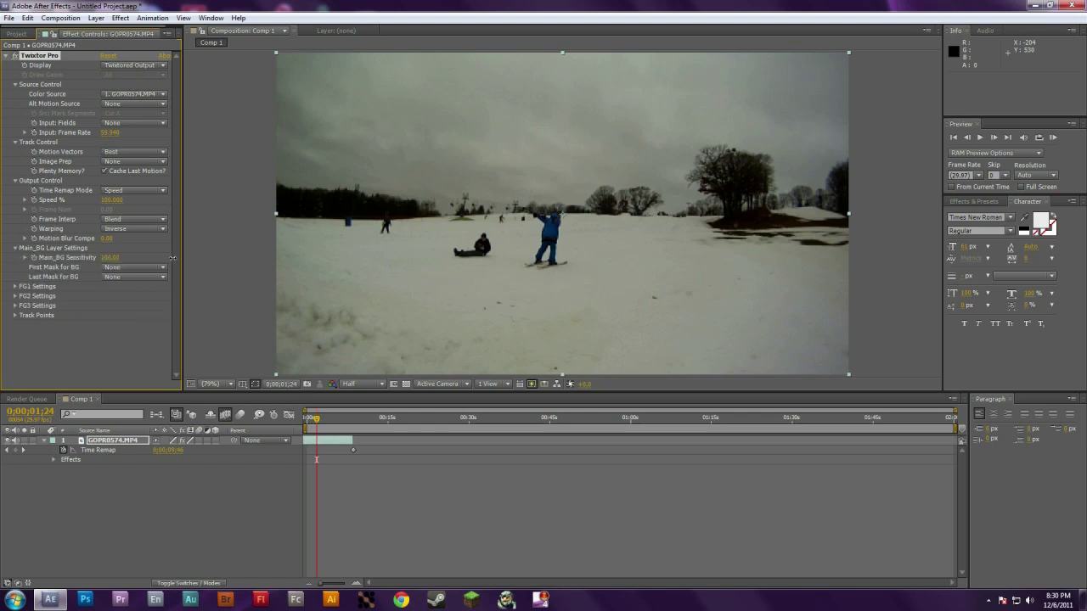
click(14, 248)
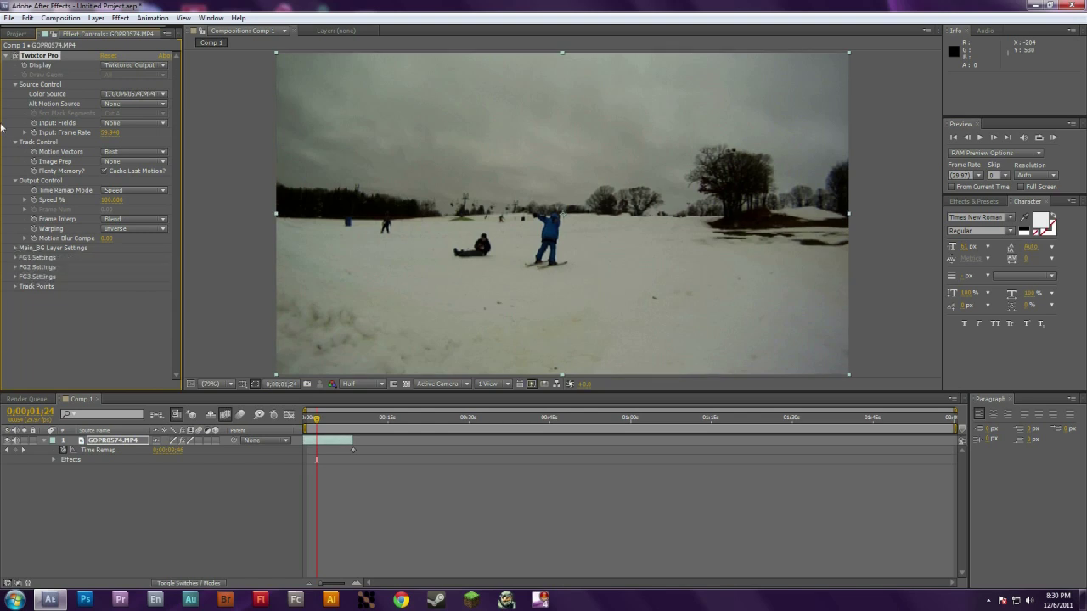
click(333, 440)
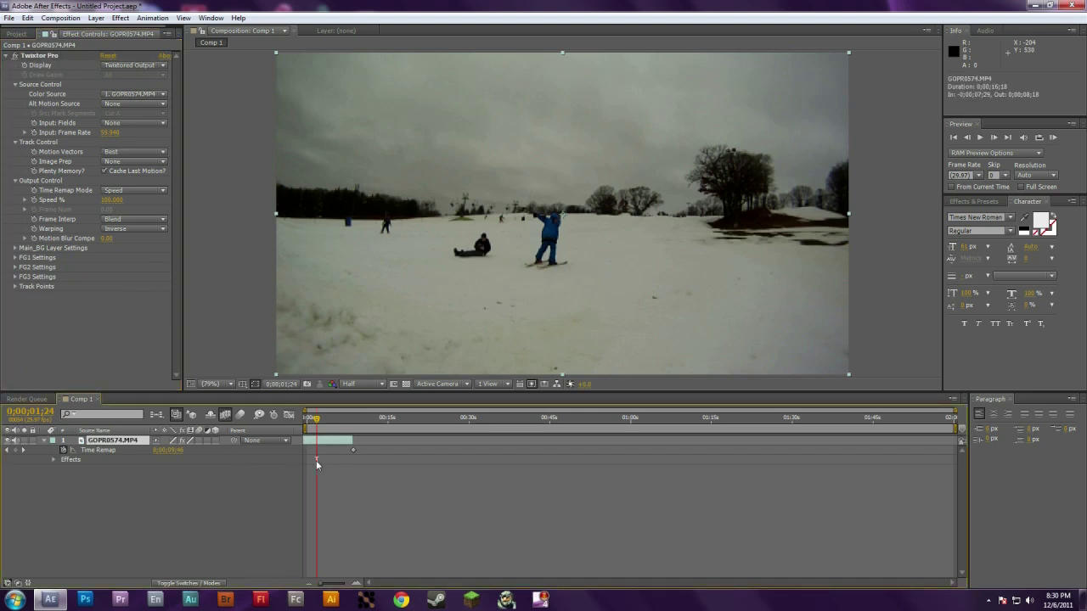
- Set a Speed % keyframe at 0;00;00;00 under Twixtor Pro's Output Control
click(54, 460)
click(62, 470)
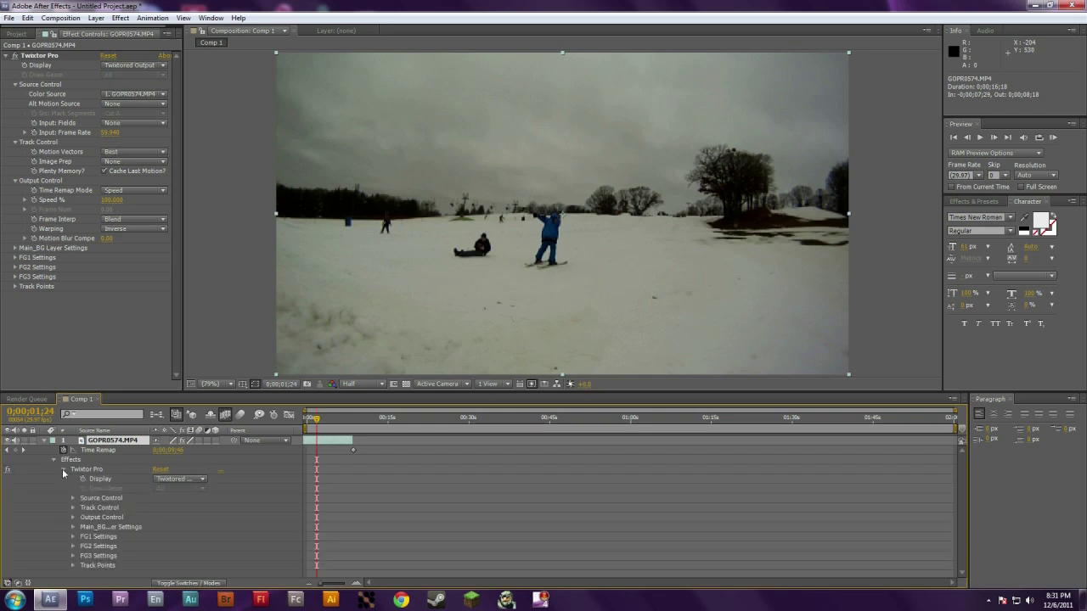
click(73, 517)
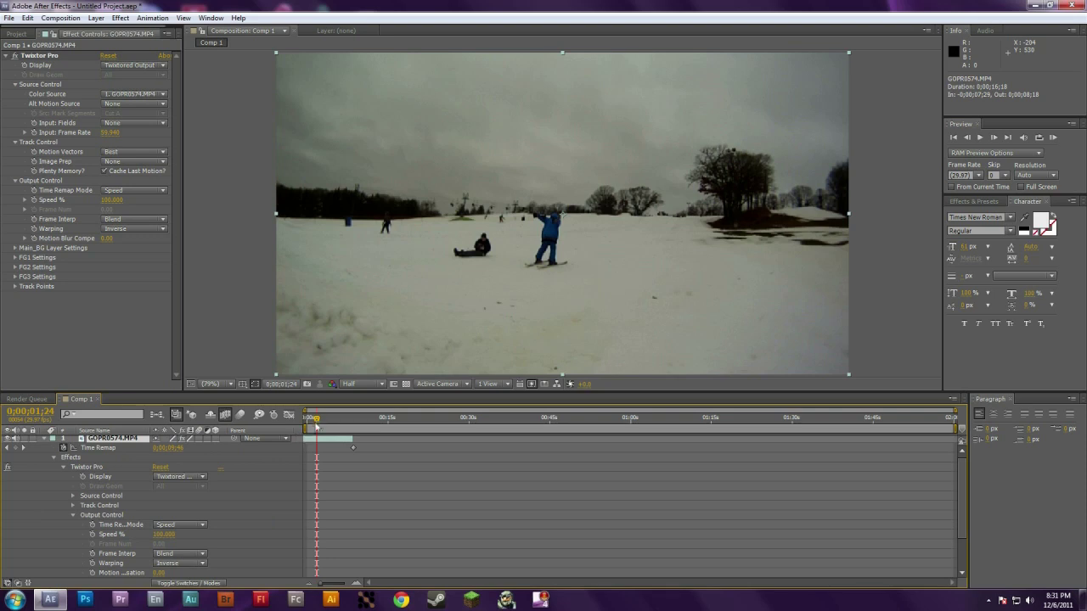
drag(316, 419, 306, 424)
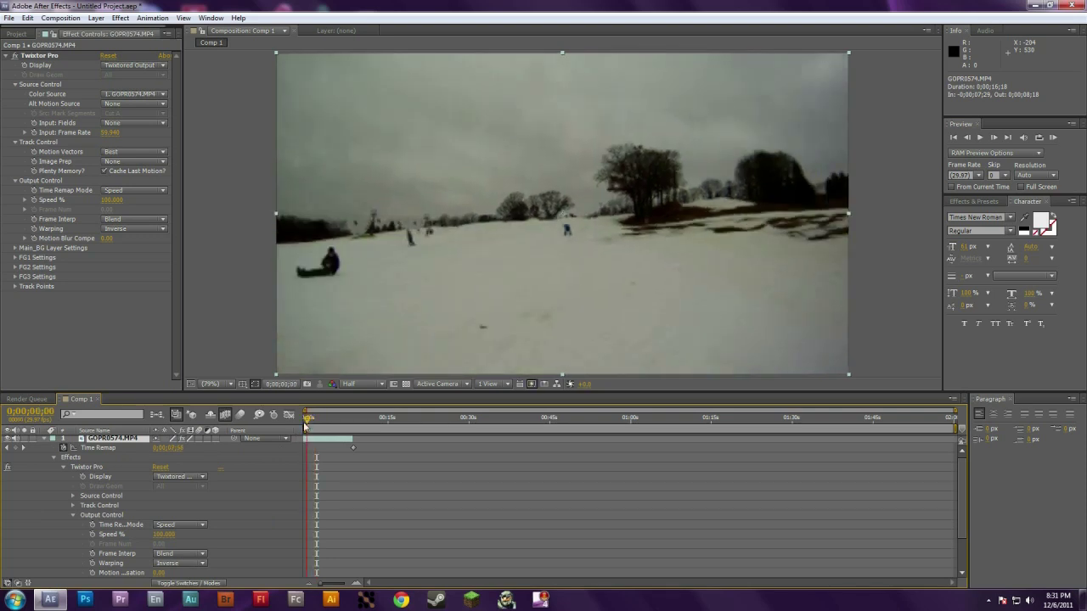
click(93, 535)
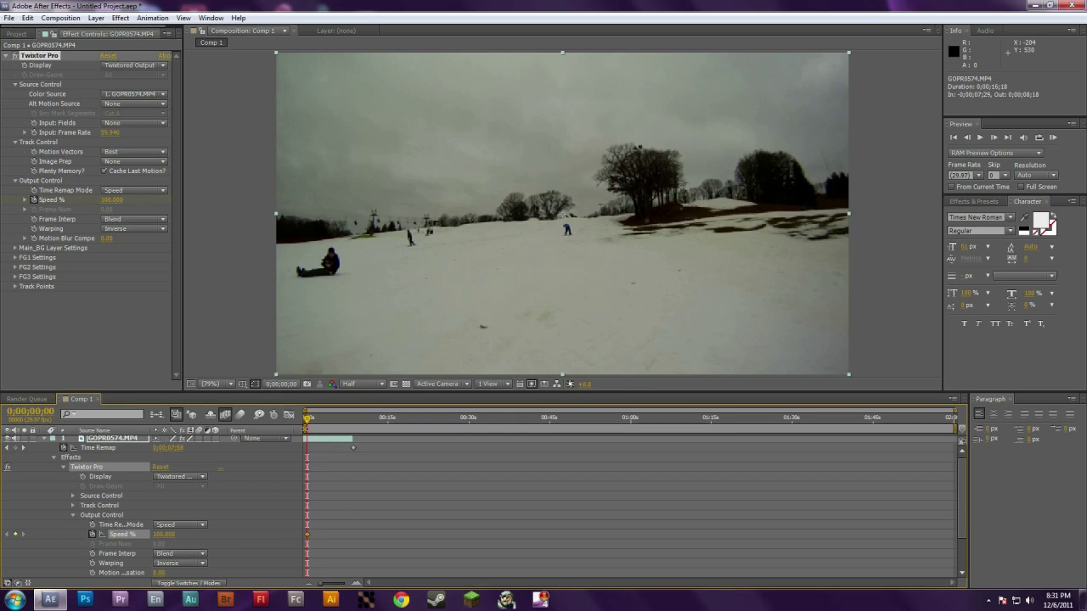
- Zoom the timeline and scrub forward to the frame where the skier is mid-flip
drag(307, 420, 322, 422)
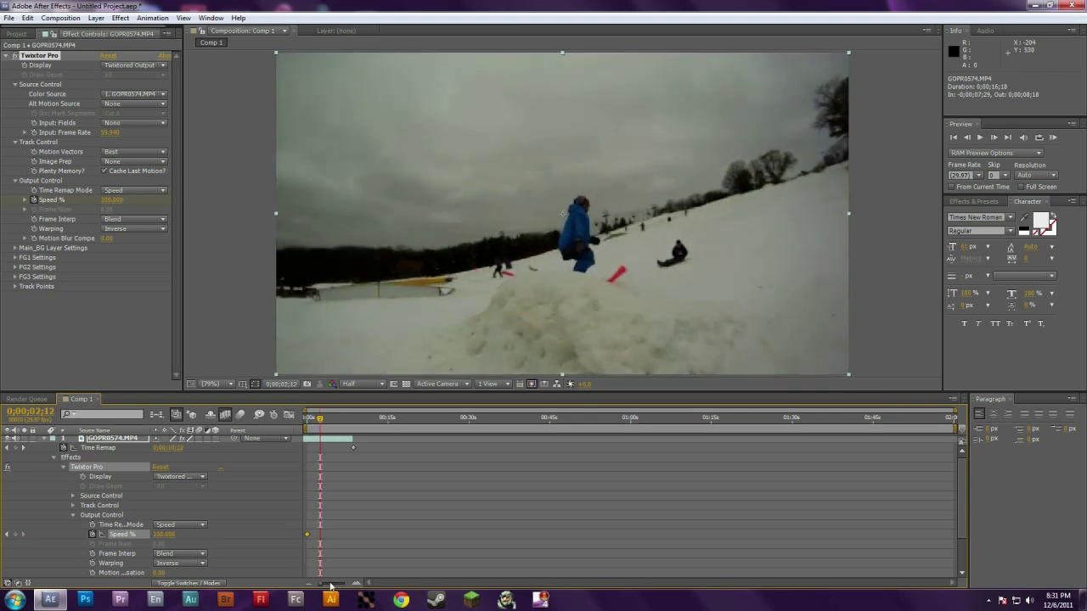
drag(331, 586, 342, 586)
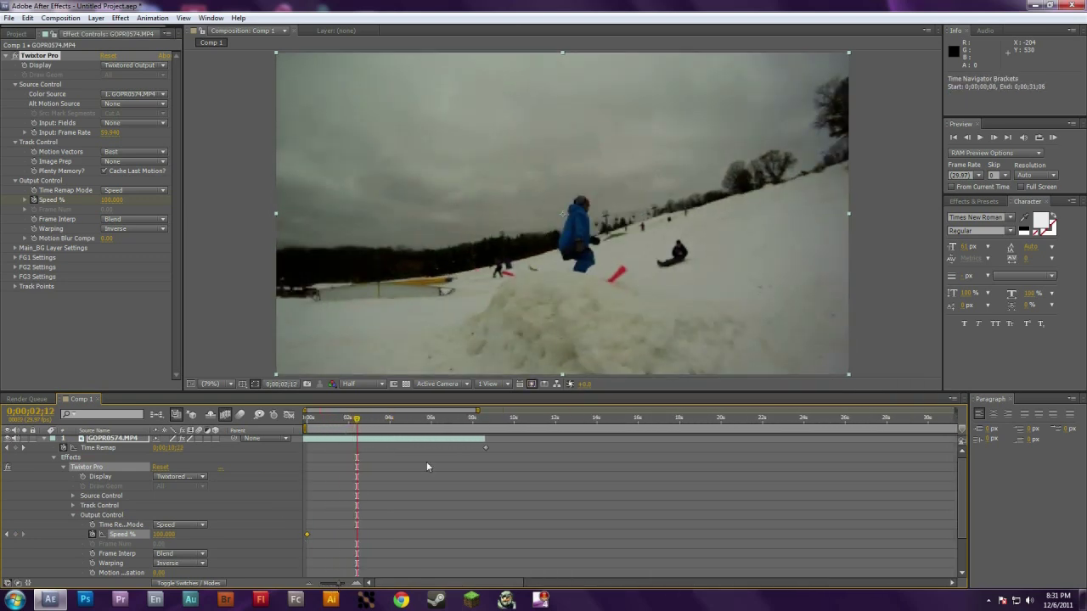
drag(357, 422, 364, 423)
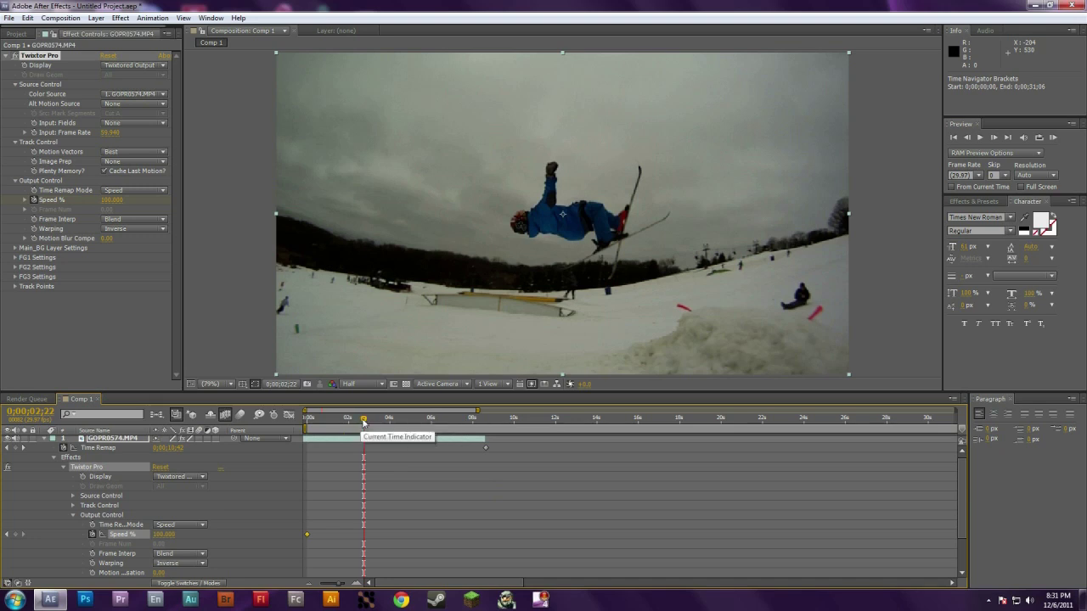
- Keyframe Speed % at 0;00;02;21, then set it to 5 at 0;00;02;24
drag(365, 422, 362, 424)
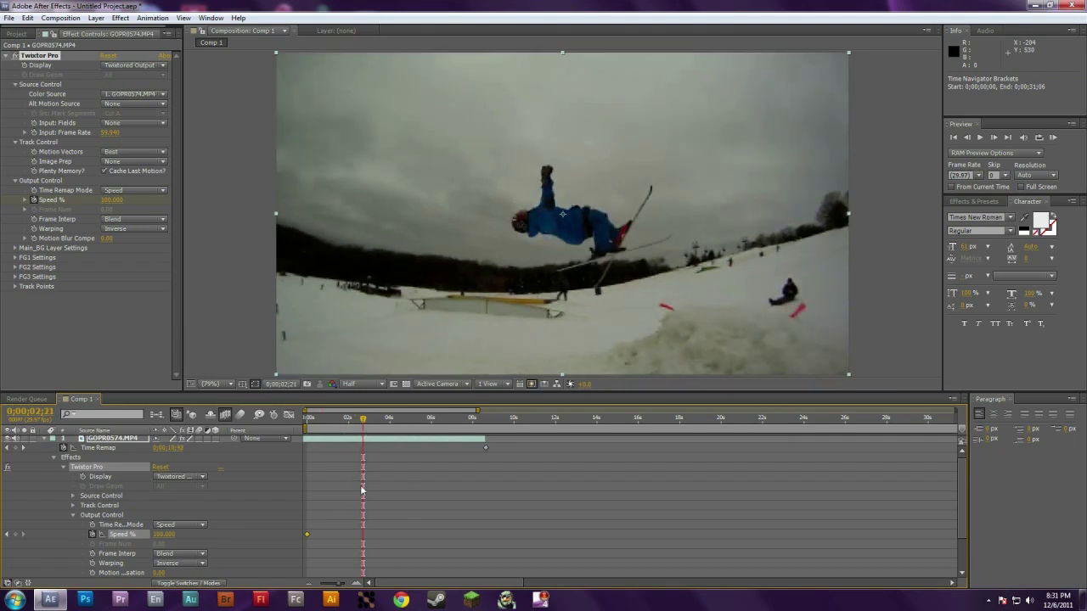
click(15, 535)
key(Page_Down)
key(Page_Down)
key(Page_Down)
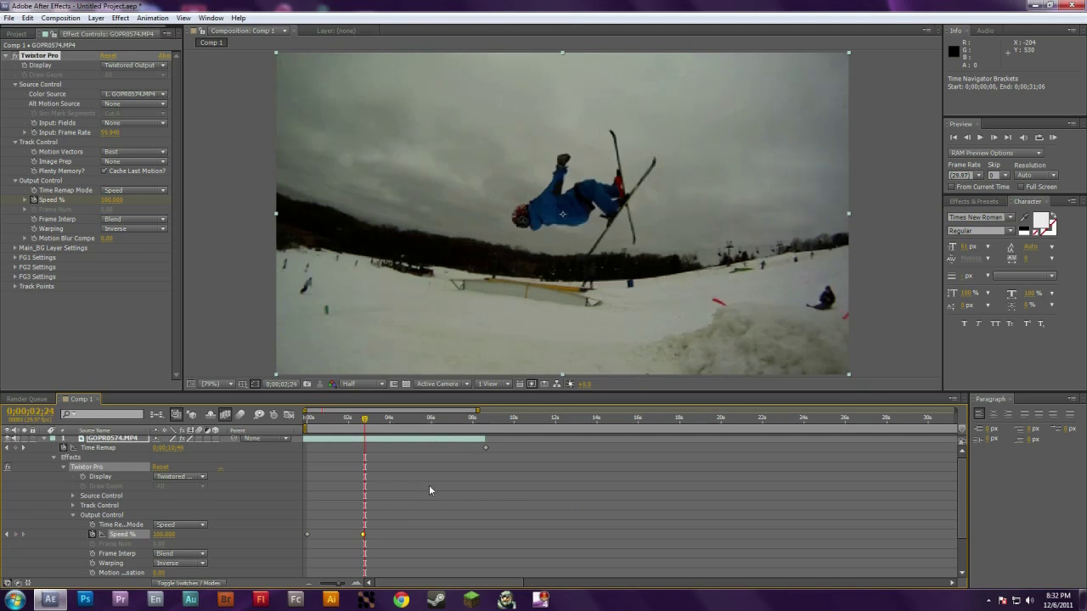
click(163, 534)
text(5)
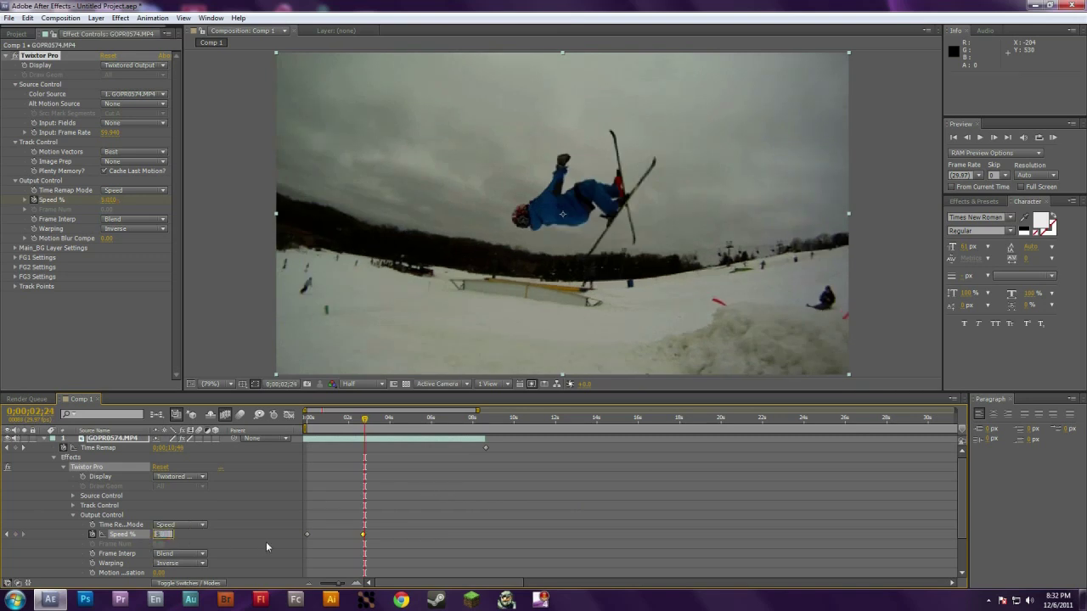
key(Return)
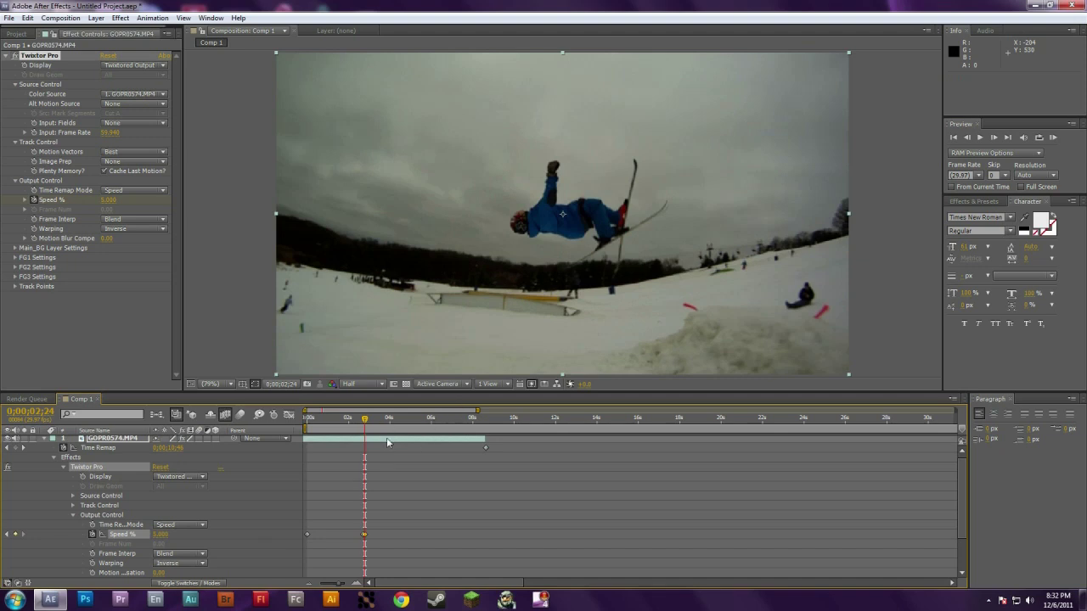
drag(365, 423, 446, 410)
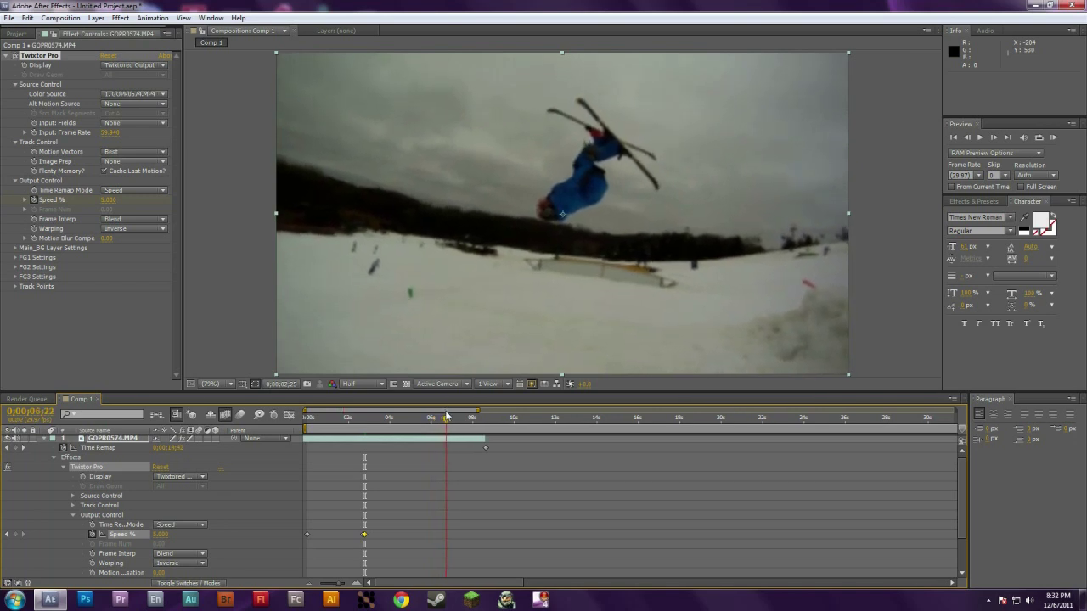
- Add a Speed % keyframe after the flip and set Speed % back to 100 two frames later
click(16, 534)
key(Page_Down)
key(Page_Down)
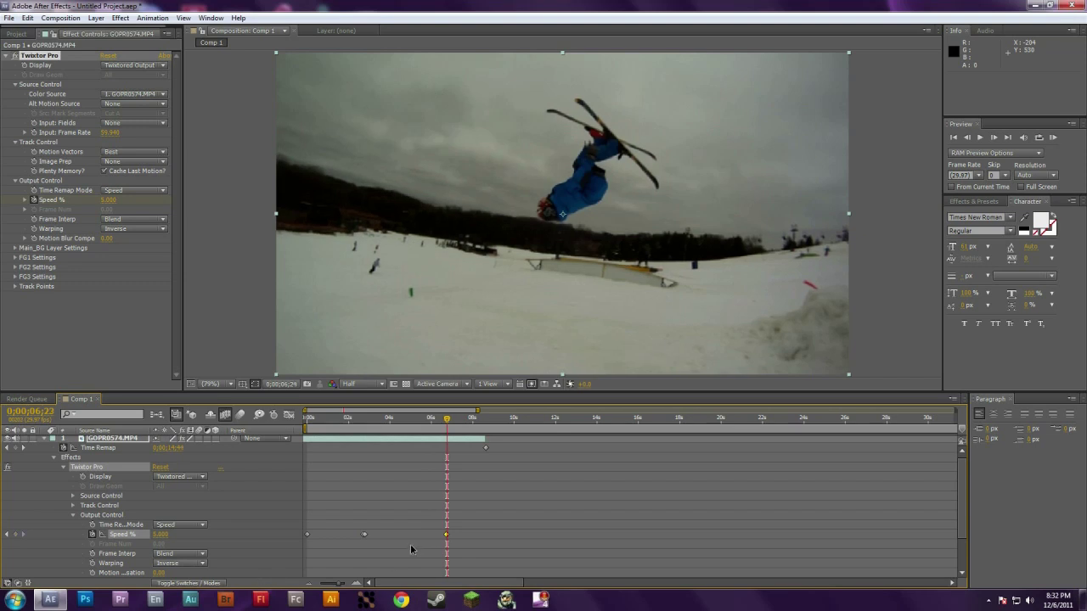
click(159, 534)
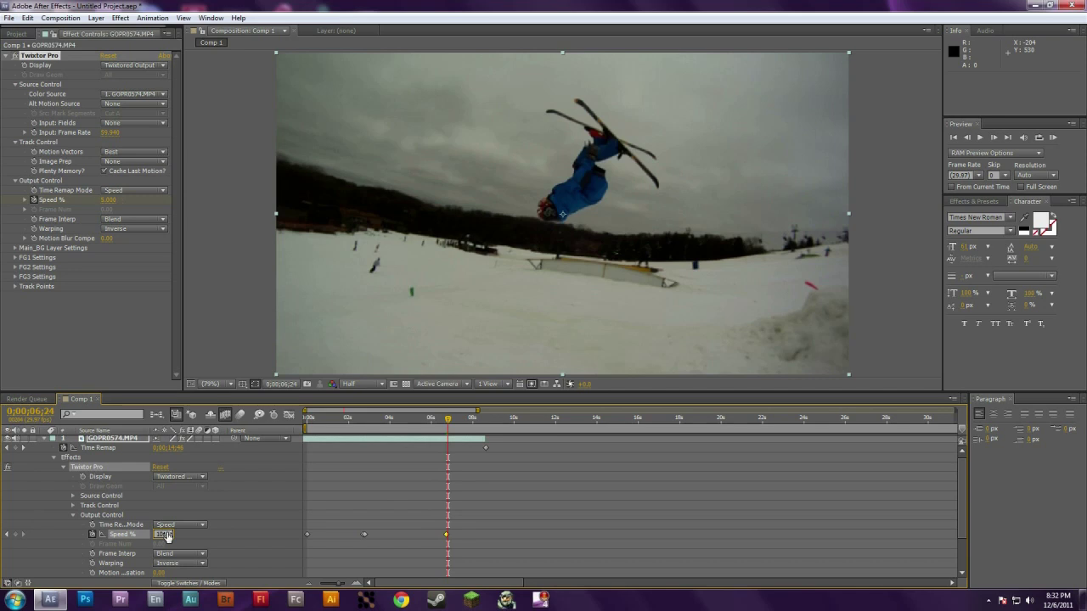
key(Return)
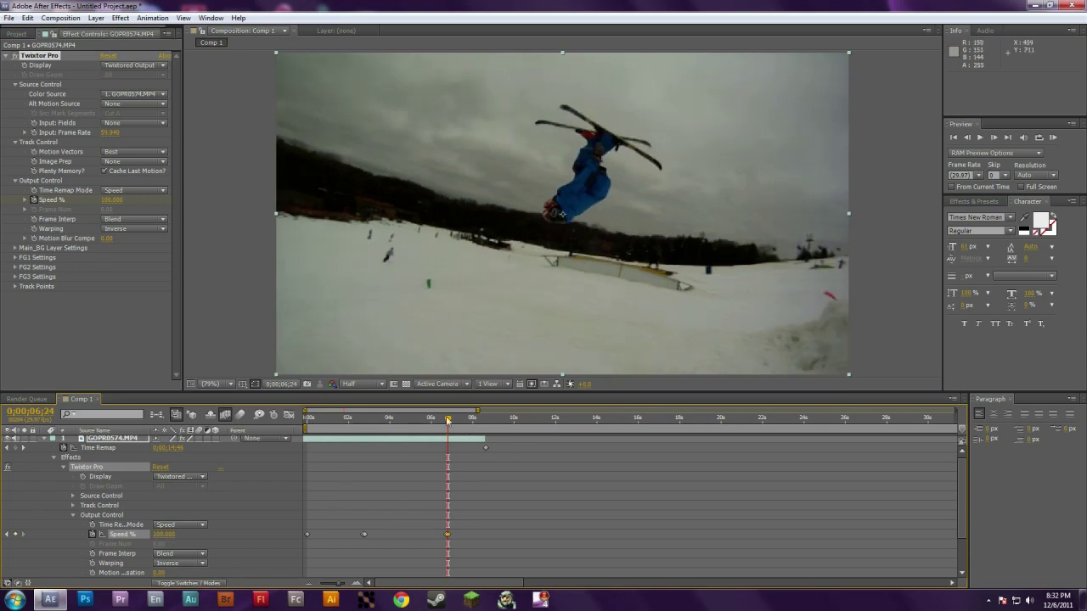
drag(448, 419, 476, 417)
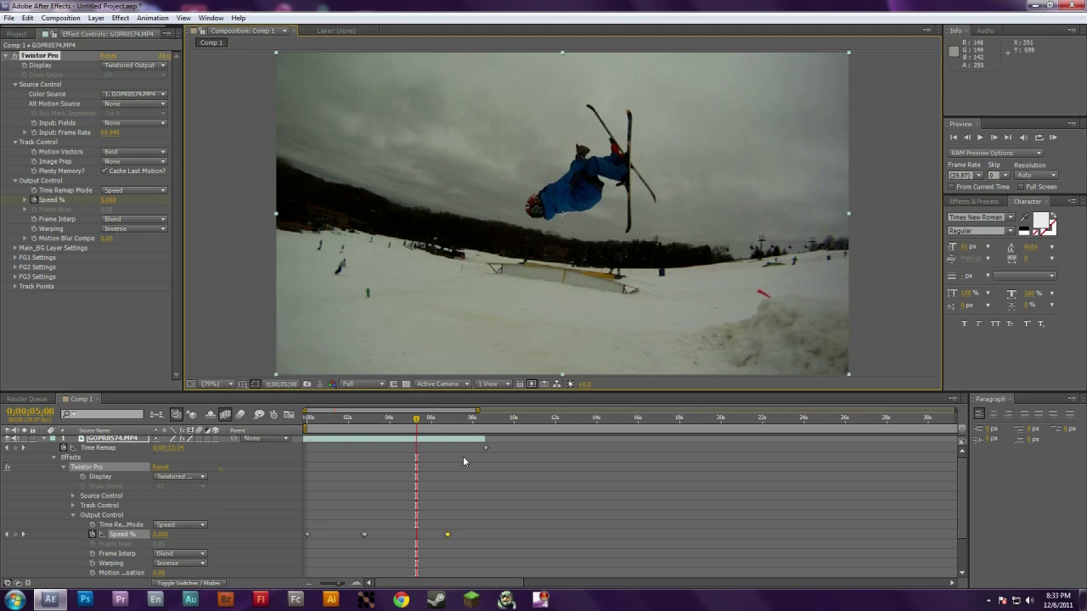
- Send Comp 1 to the Render Queue with Make Movie and open its output module settings
drag(416, 422, 468, 428)
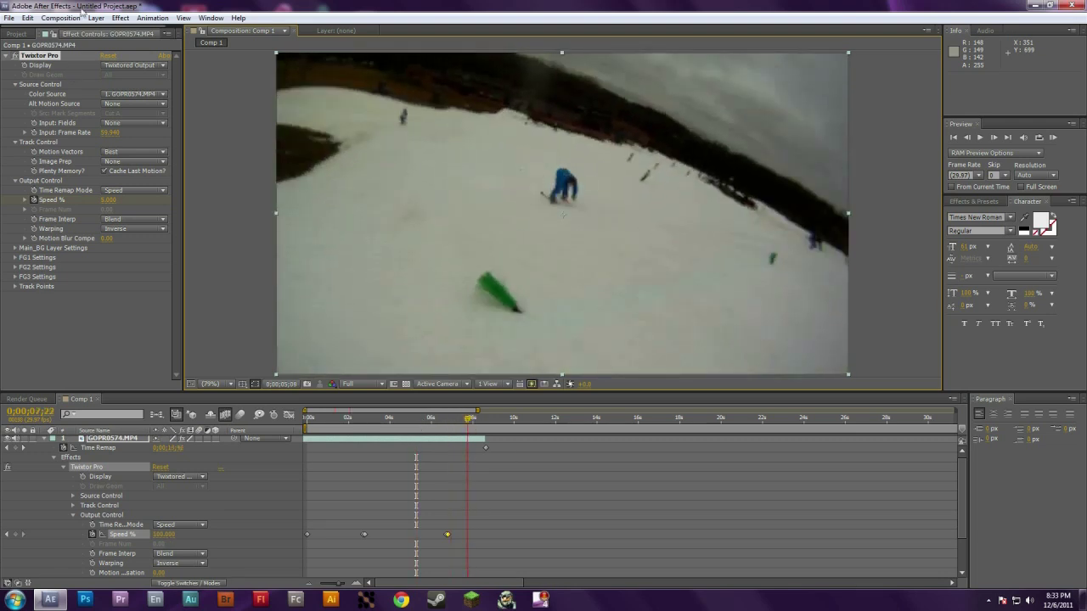
click(60, 18)
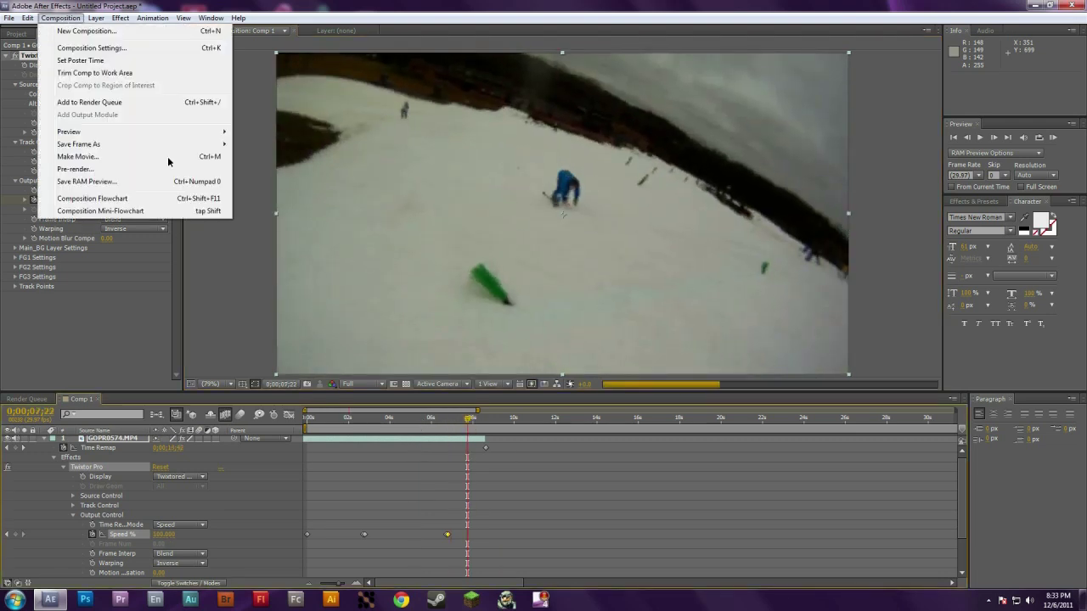
click(101, 170)
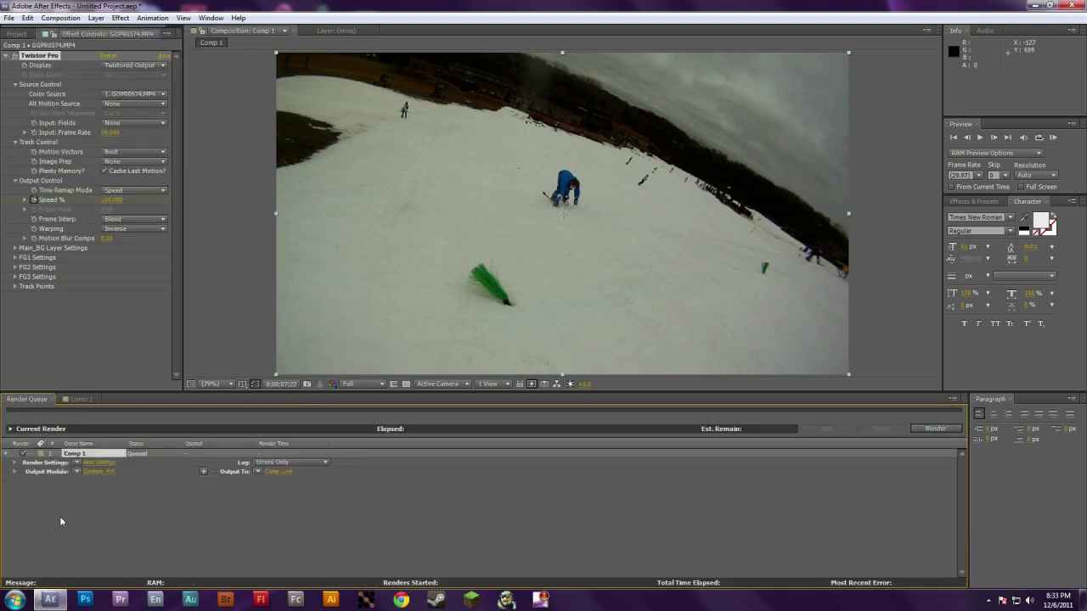
click(77, 471)
click(78, 477)
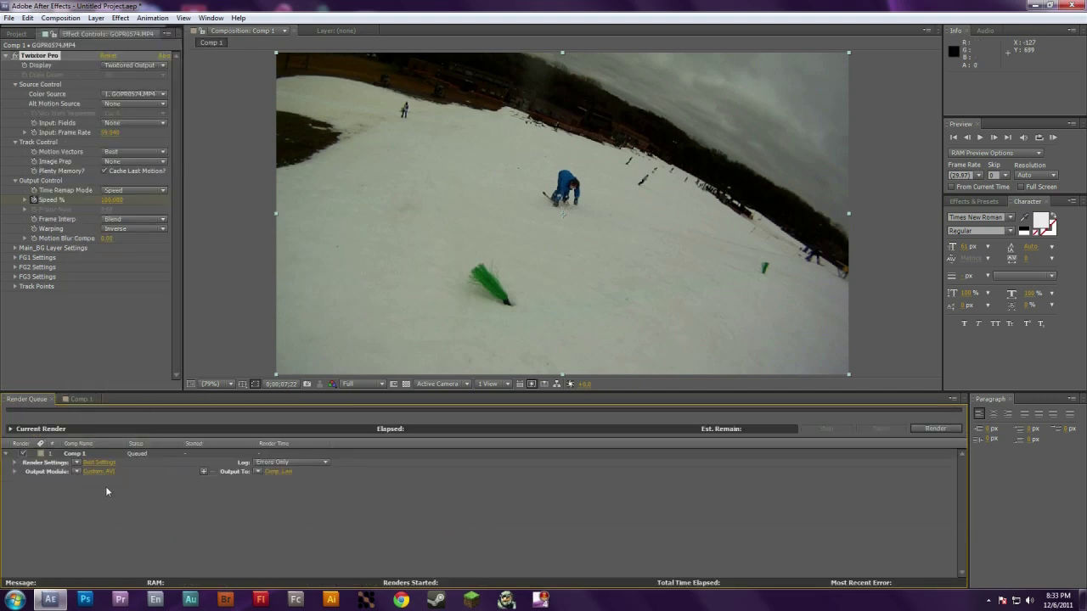
click(97, 471)
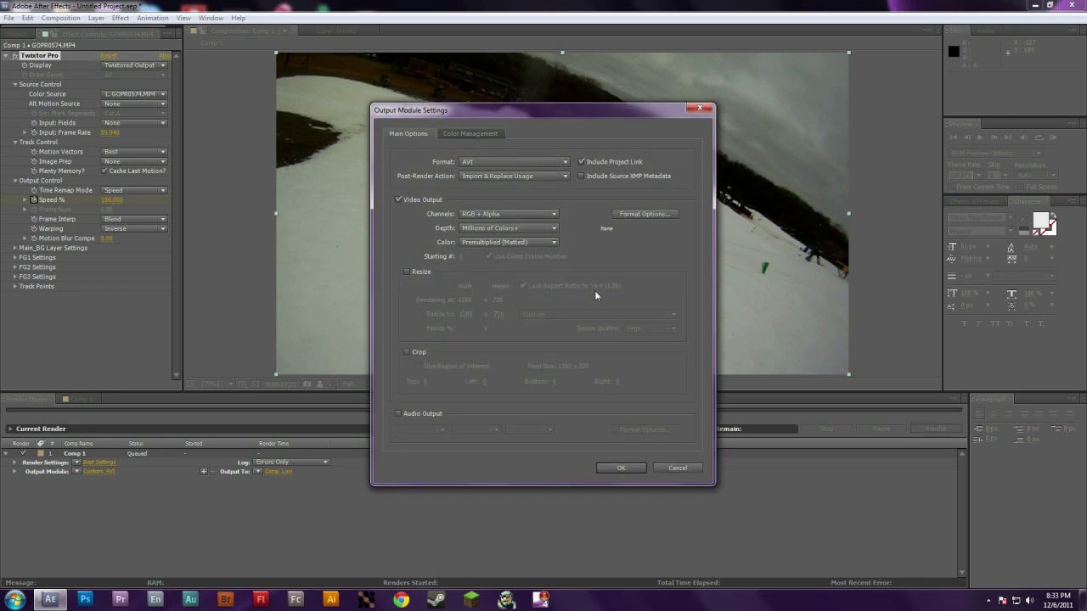
- Set the output format to QuickTime with the H.264 video codec
click(566, 161)
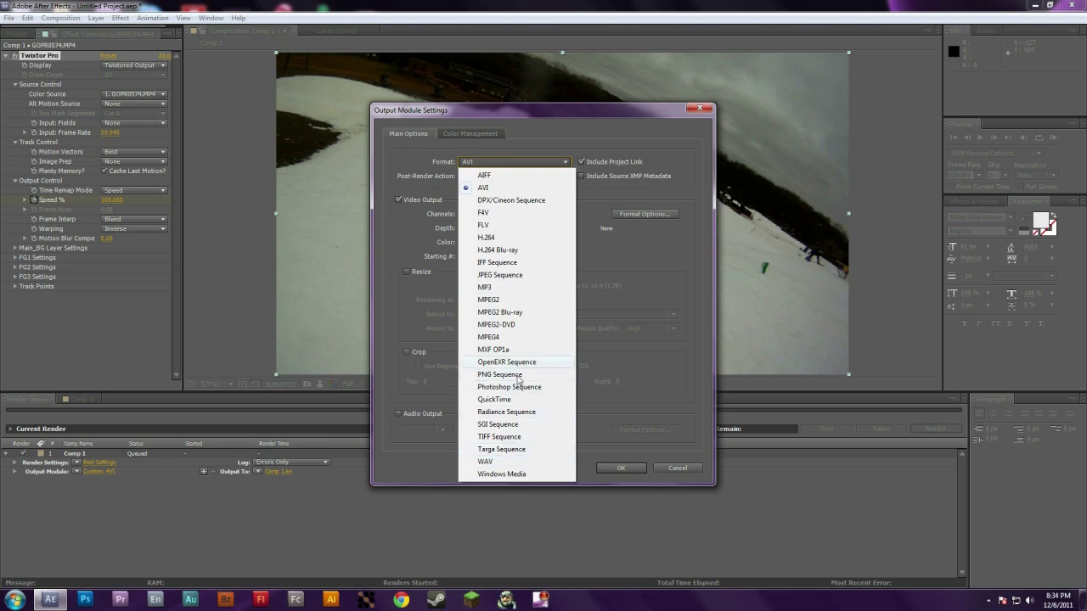
click(501, 399)
click(638, 215)
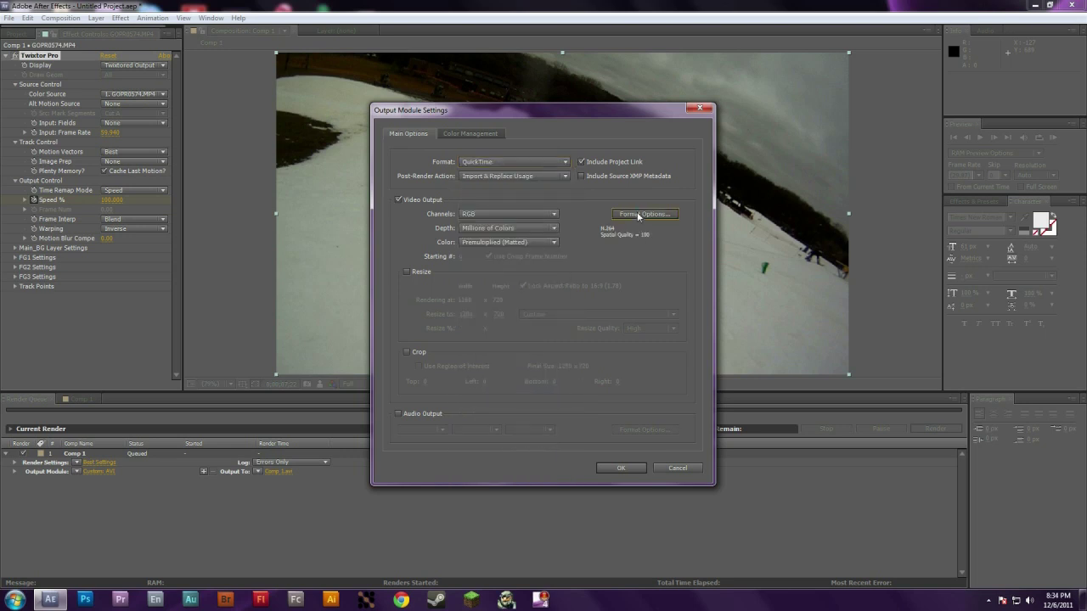
click(637, 177)
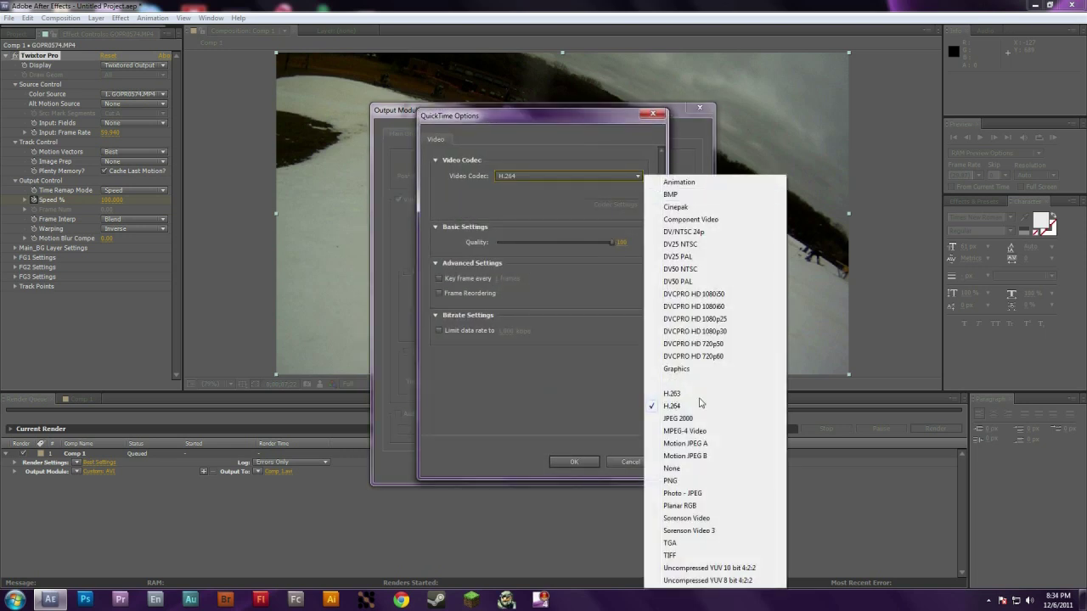
click(679, 406)
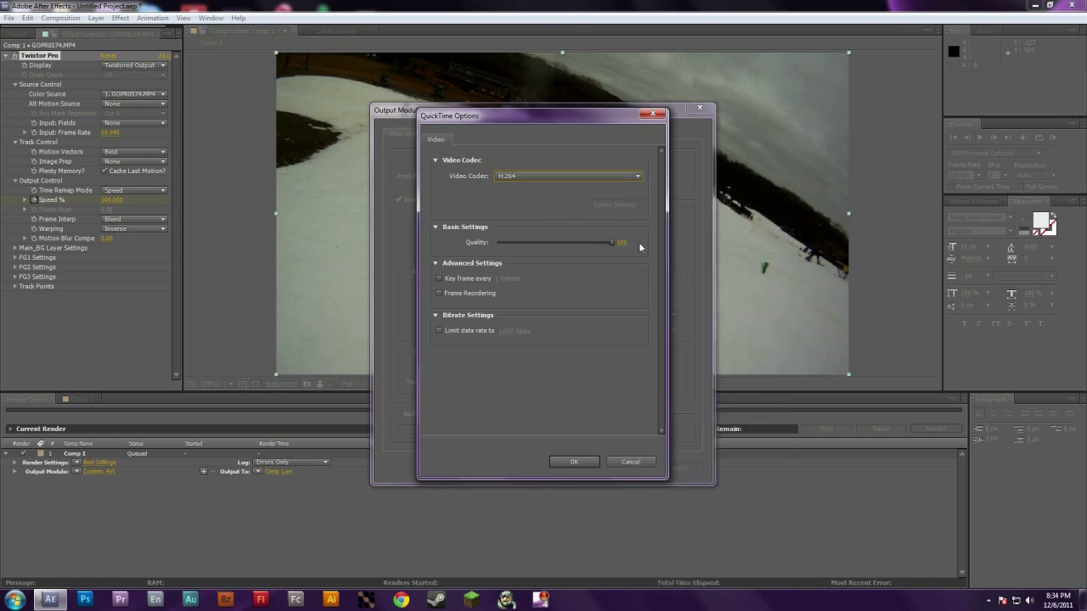
click(574, 462)
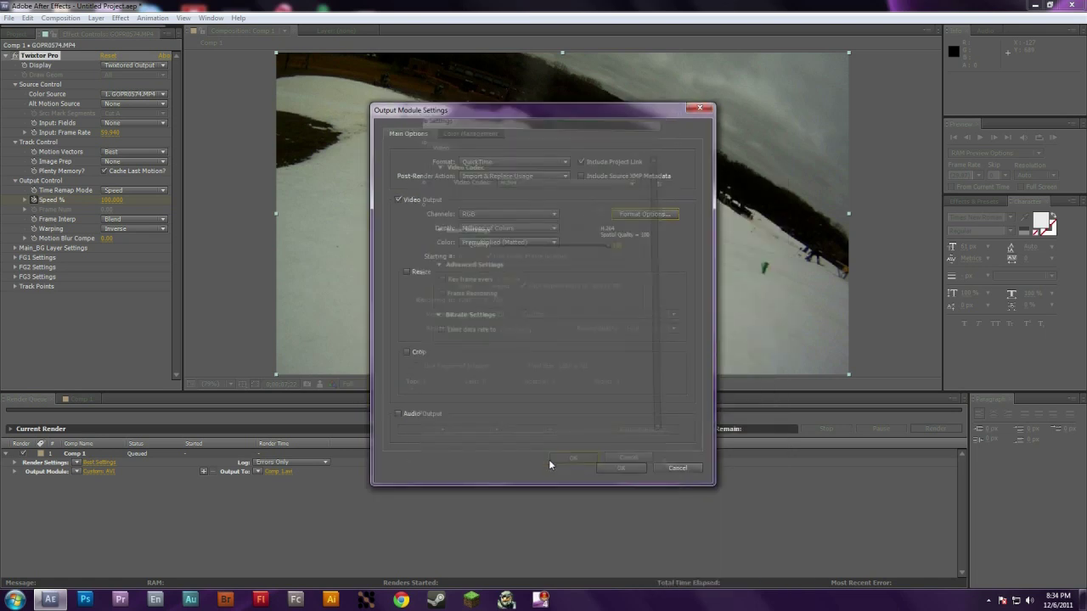
- Leave audio output unchecked in the output module settings
click(399, 415)
click(398, 416)
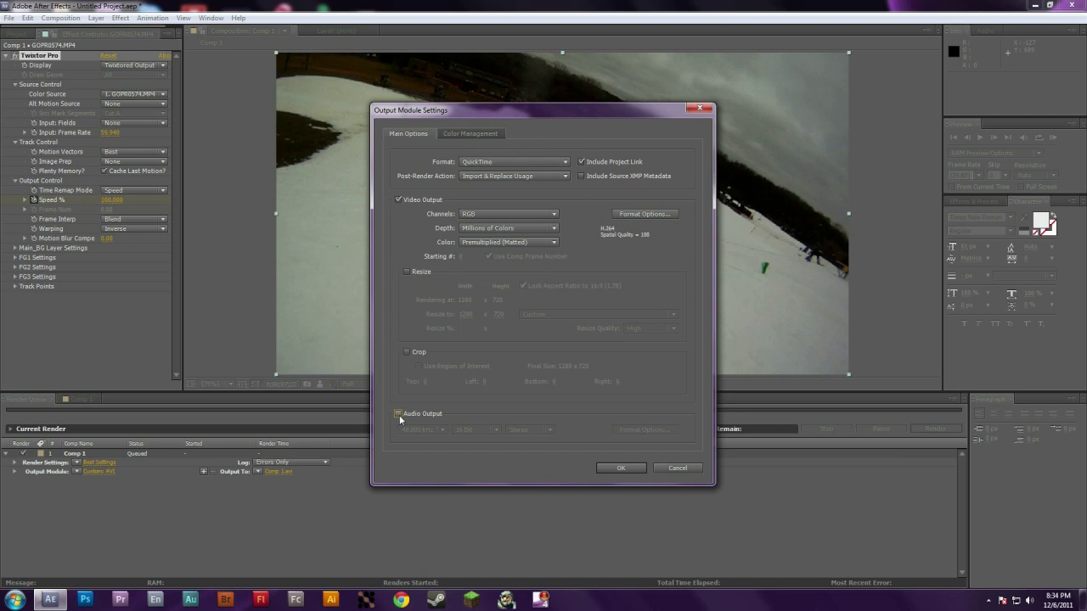
click(398, 415)
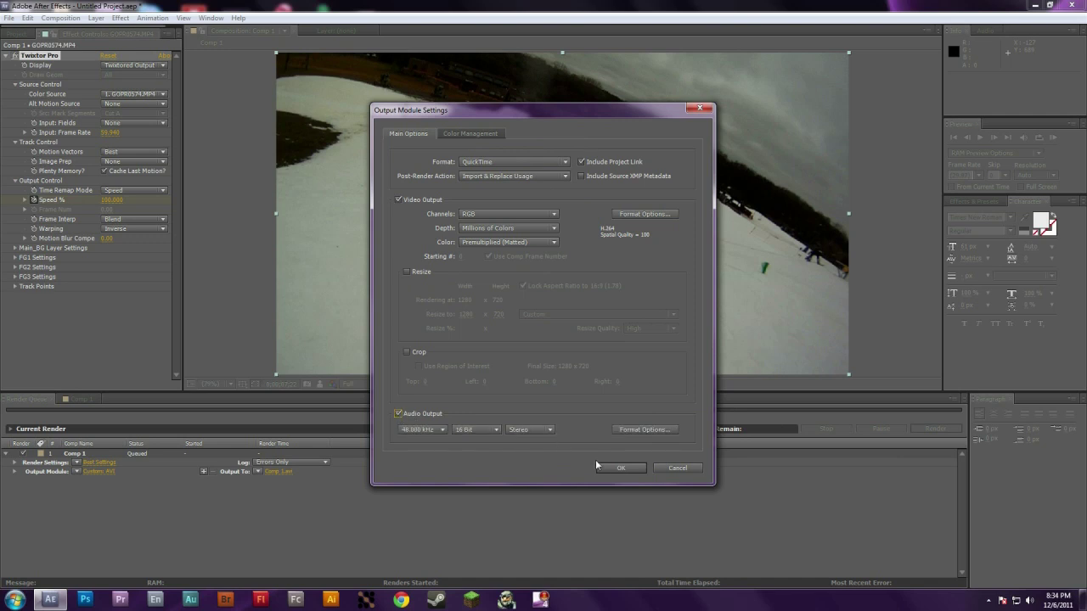
click(619, 467)
click(398, 414)
- Confirm the output module and keep render quality at Best in Render Settings
click(617, 468)
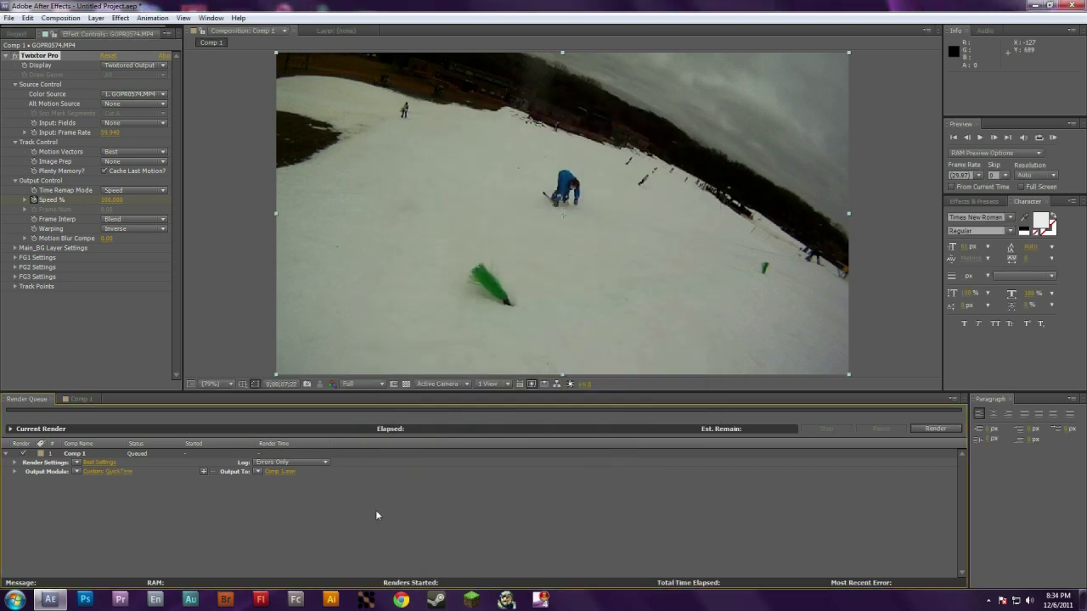
click(98, 462)
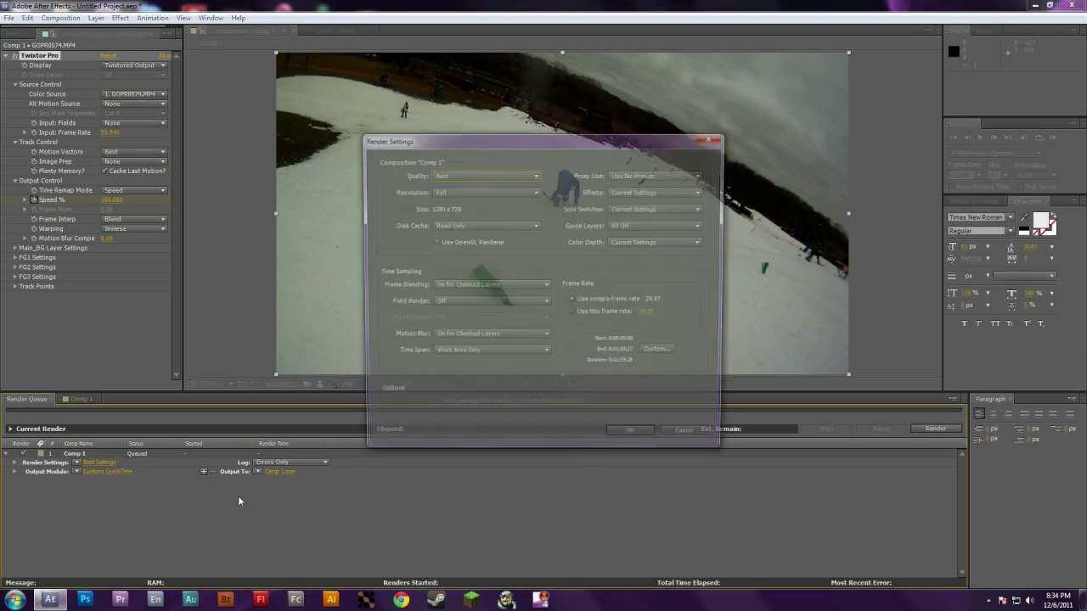
click(515, 171)
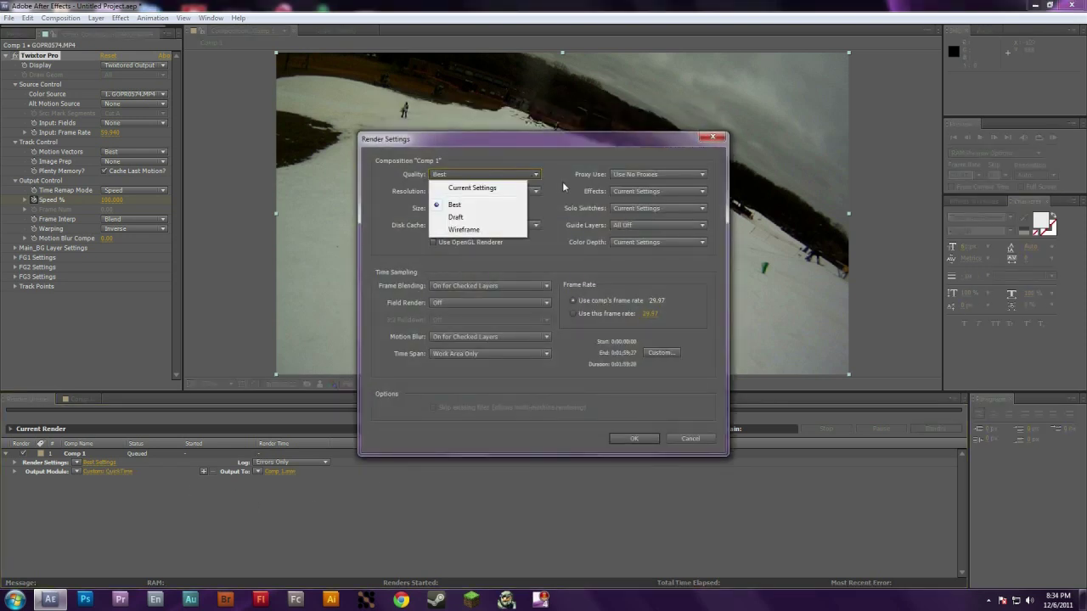
click(562, 182)
click(537, 191)
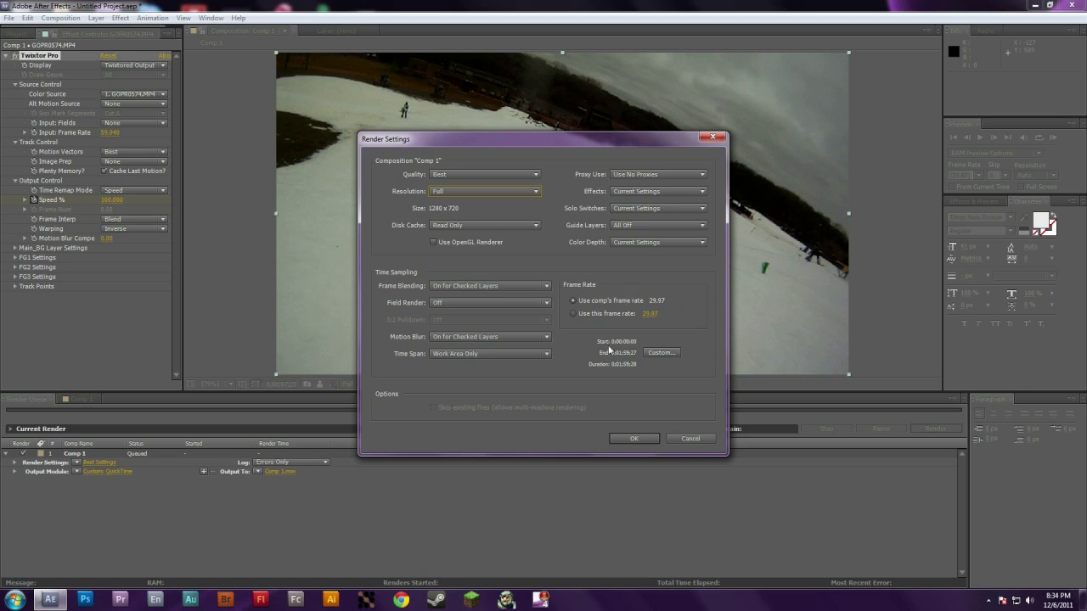
- Set a custom render duration of 0;00;10;28 and leave the output file as Comp 1.mov
click(655, 354)
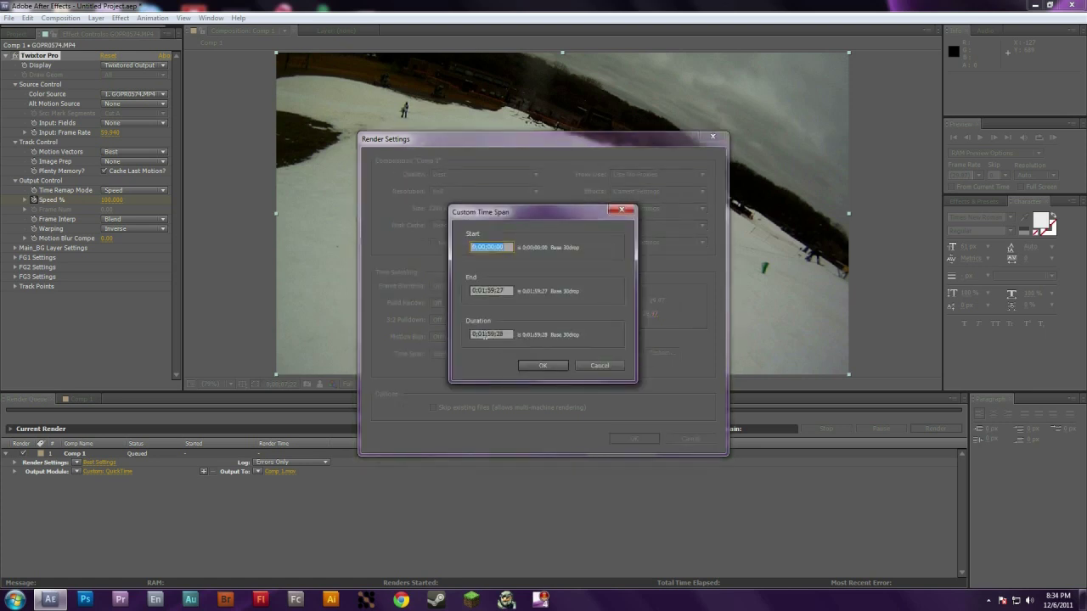
click(486, 334)
text(5928)
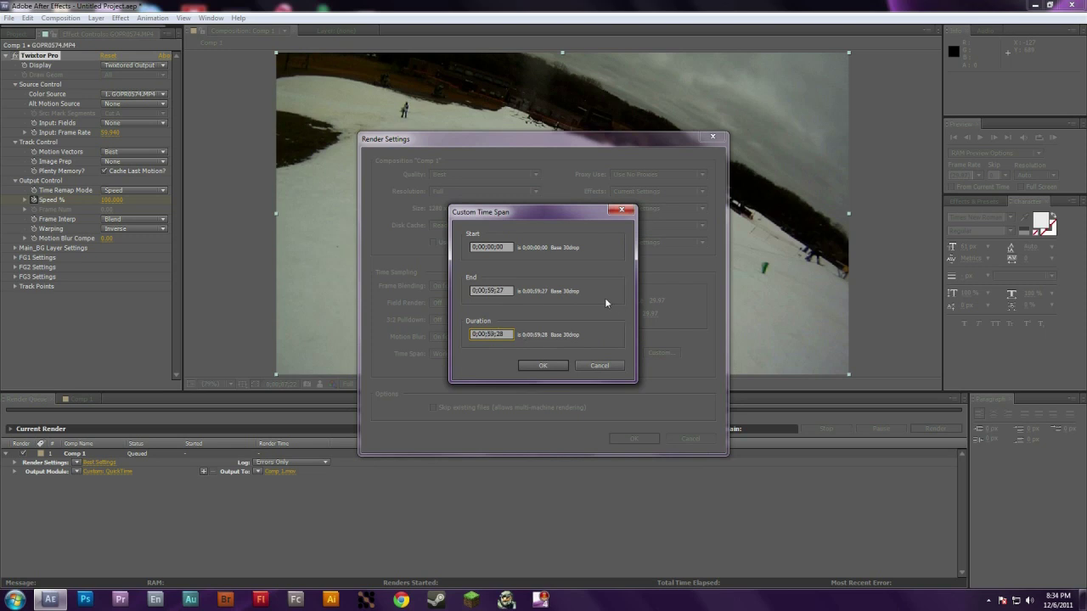
text(1028)
click(548, 365)
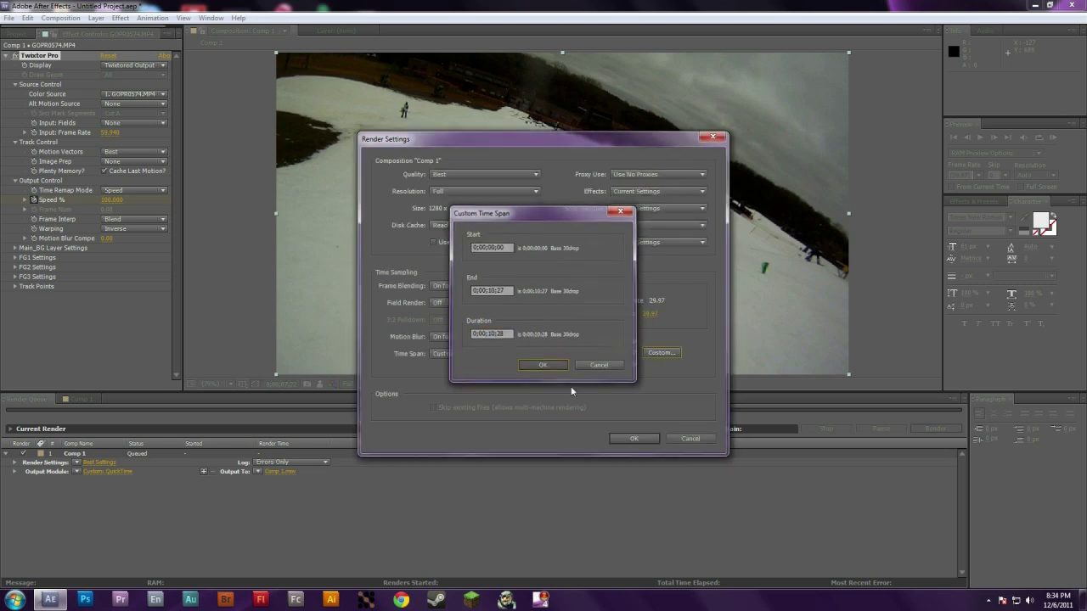
click(637, 439)
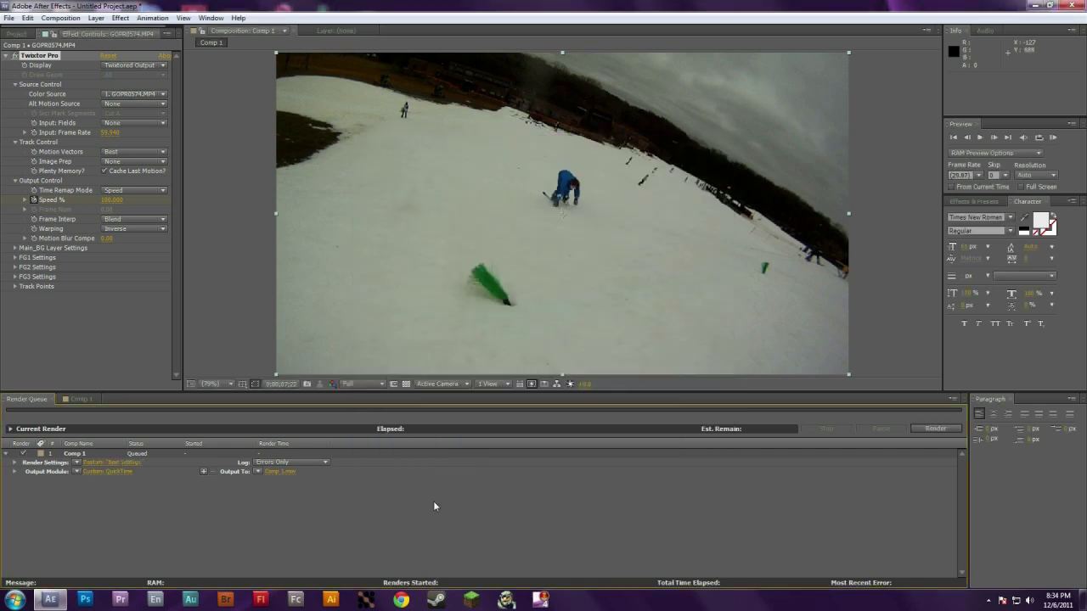
click(275, 470)
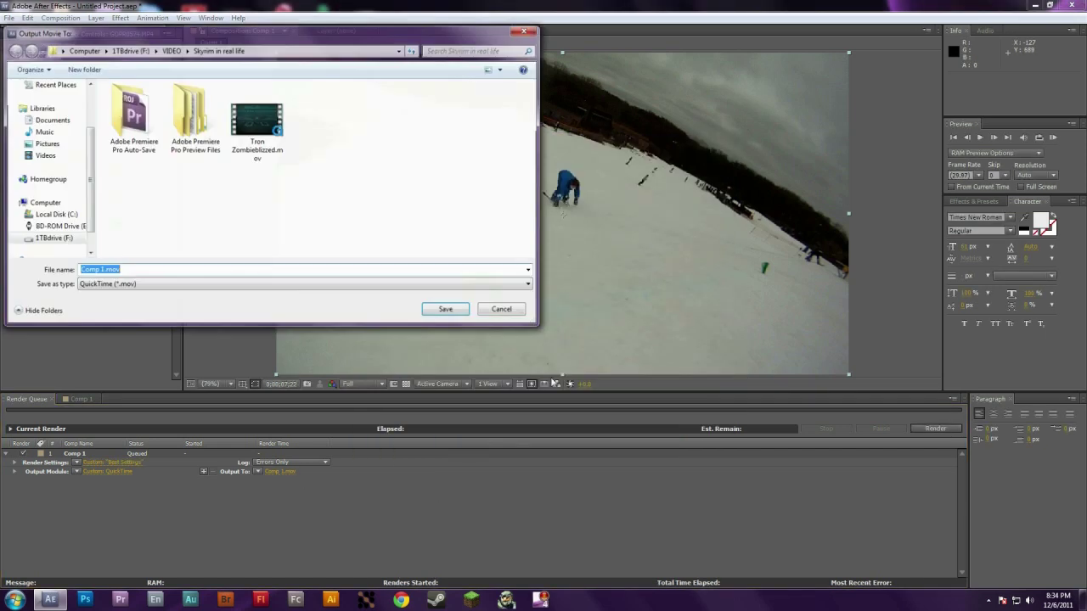
click(503, 310)
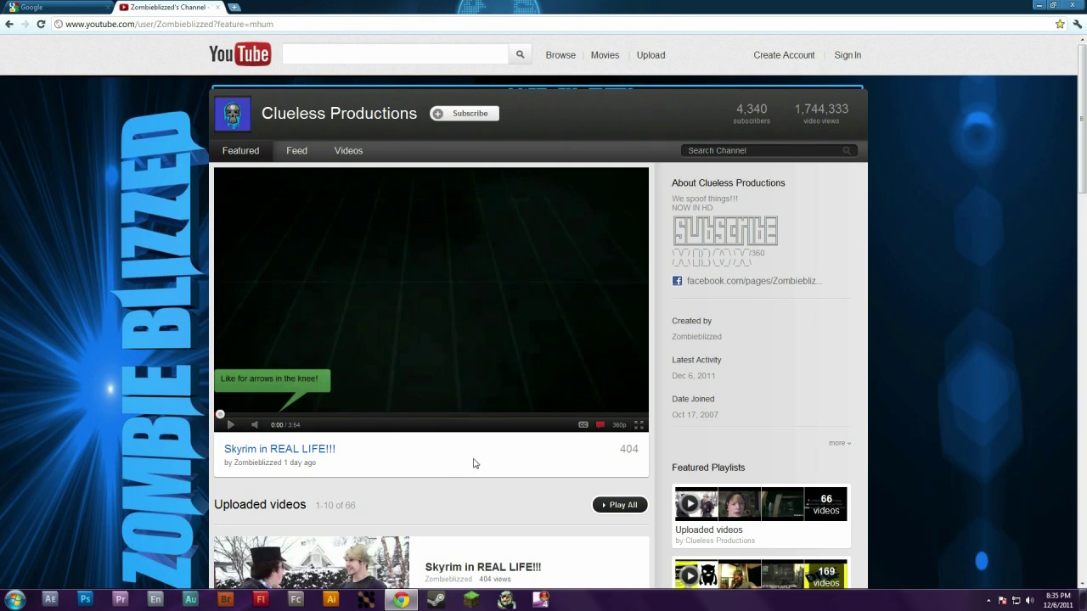
- Scroll down to Featured Channels and open the Behind the Scenes channel
scroll(474, 463, down, 1)
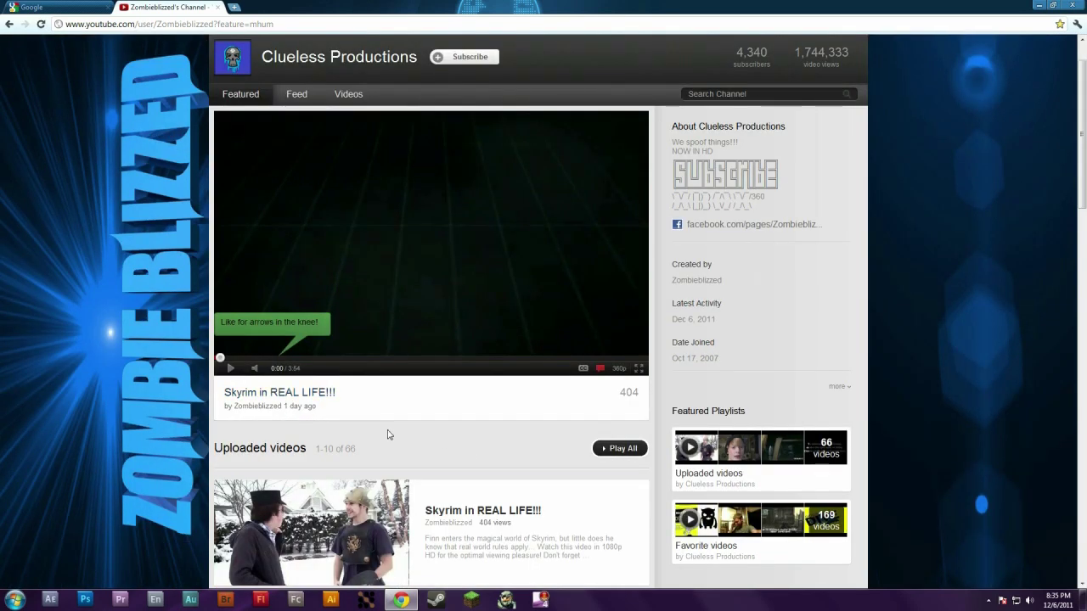
scroll(495, 441, up, 1)
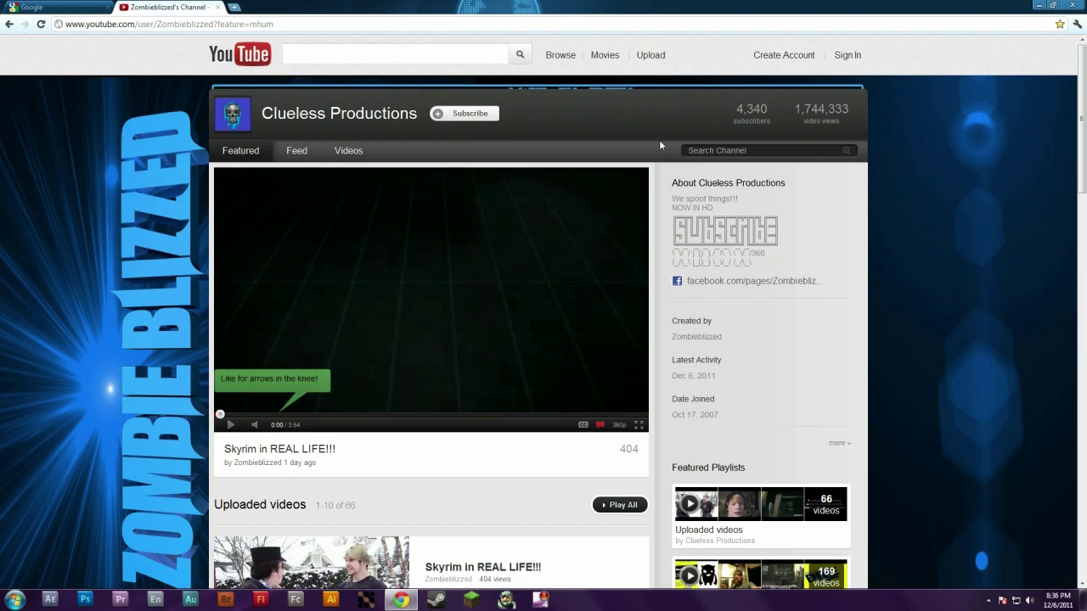
scroll(660, 357, down, 1)
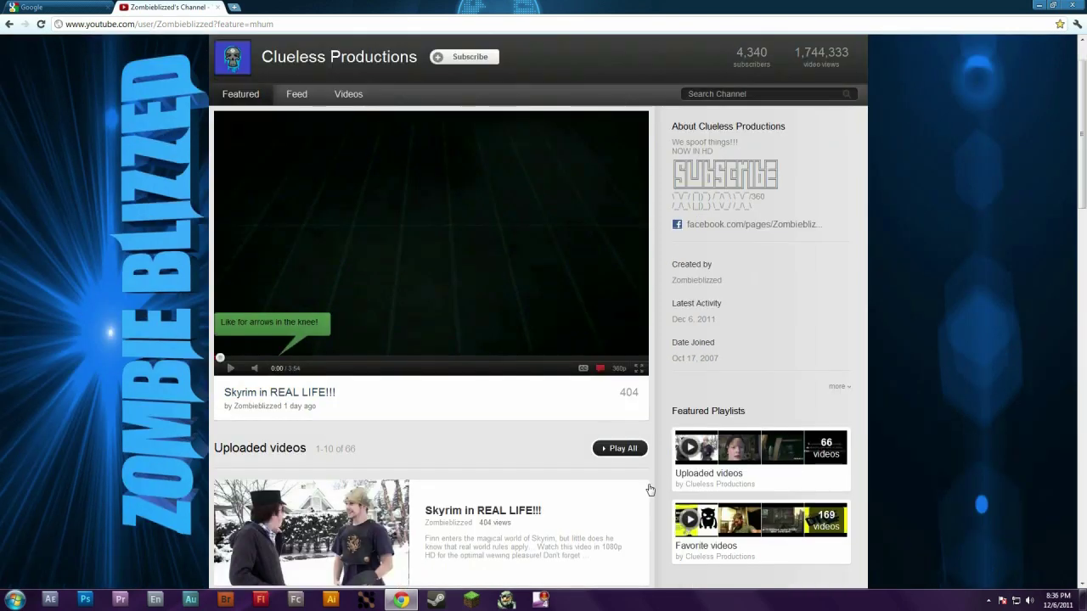
scroll(650, 488, down, 2)
click(747, 447)
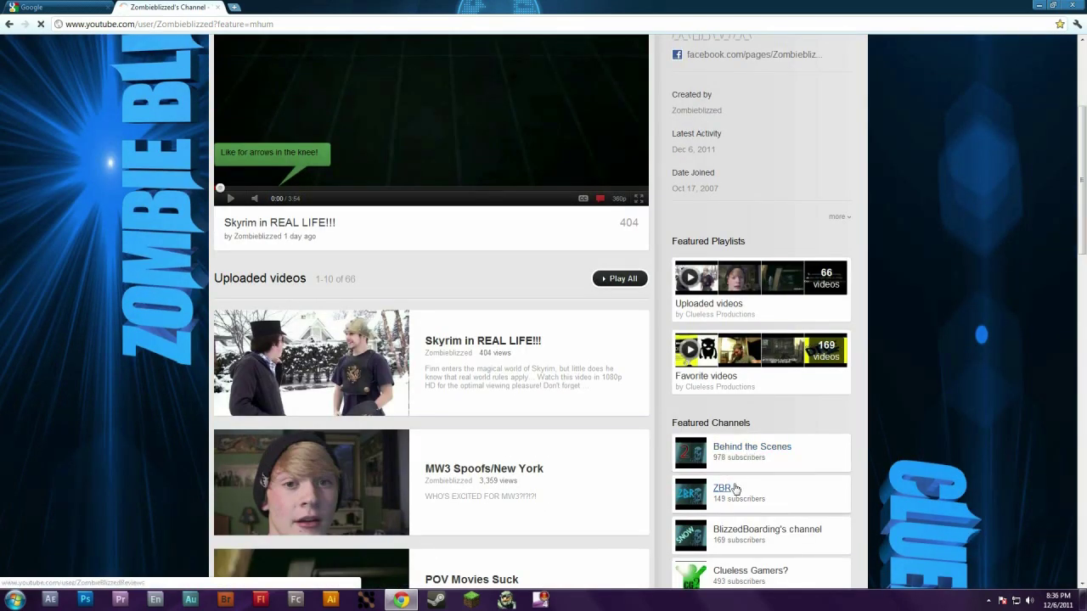